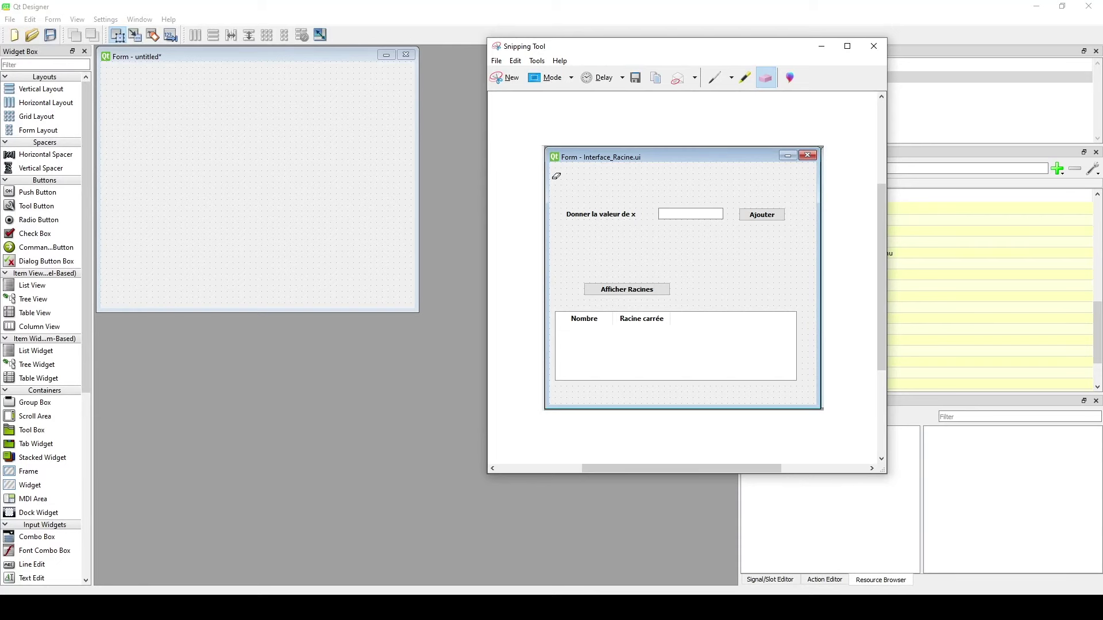
# Step: Mark the label, text field, both buttons and table in the reference snip with the red pen, annotating the columns "x" and "RC"
pyautogui.click(710, 84)
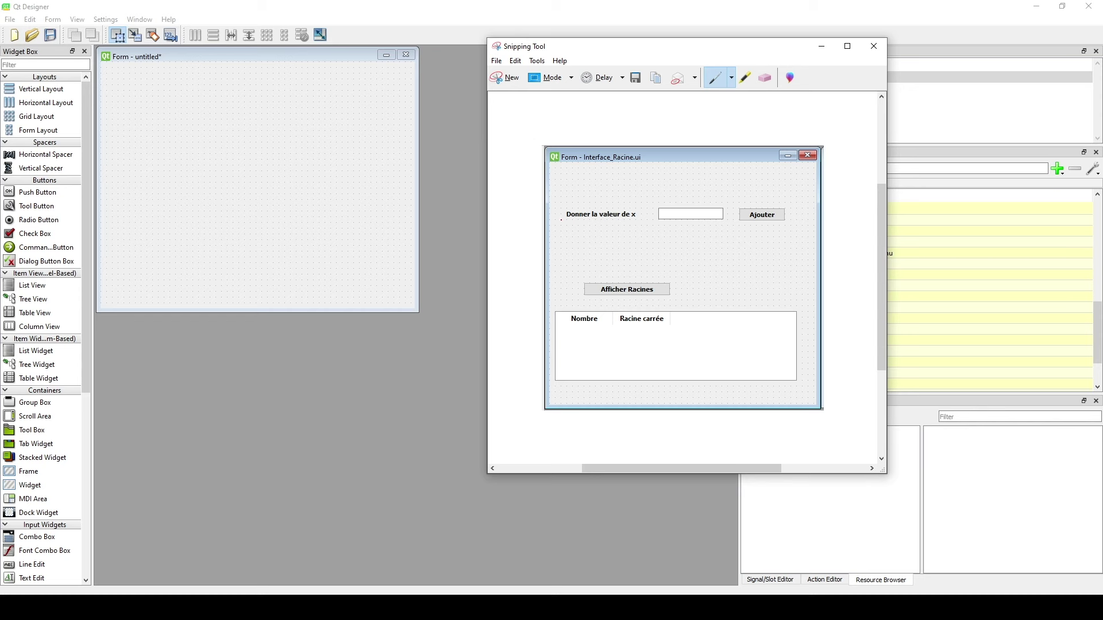
pyautogui.moveTo(561, 220); pyautogui.dragTo(643, 226)
pyautogui.moveTo(675, 224); pyautogui.dragTo(730, 224)
pyautogui.moveTo(796, 224); pyautogui.dragTo(798, 225)
pyautogui.moveTo(584, 299); pyautogui.dragTo(688, 298)
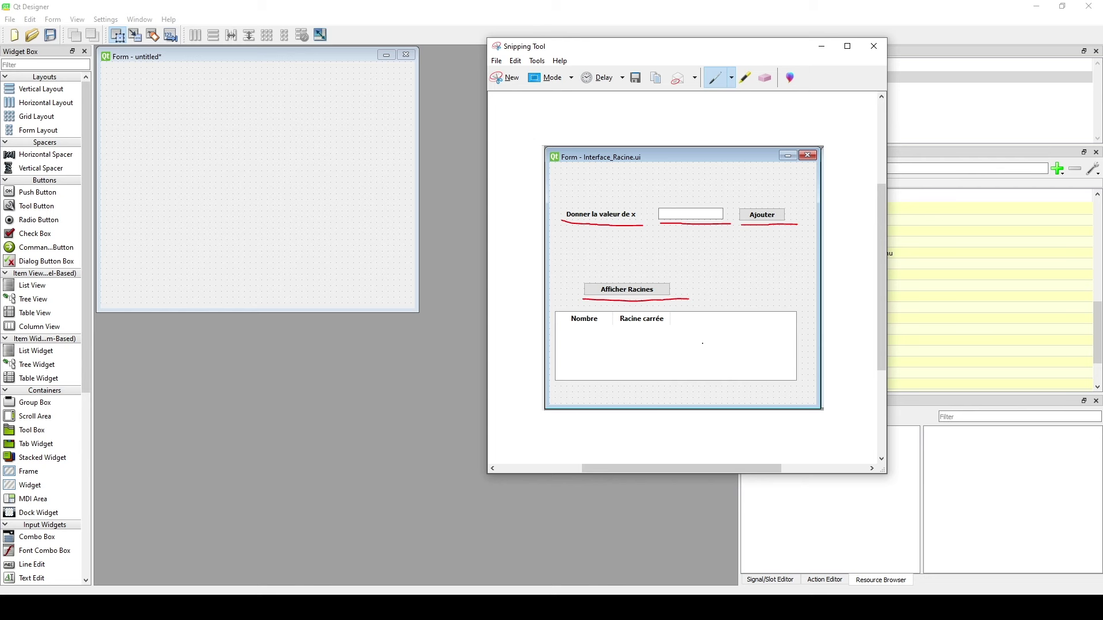
pyautogui.moveTo(630, 401)
pyautogui.mouseDown()
pyautogui.moveTo(669, 380)
pyautogui.moveTo(656, 378)
pyautogui.mouseUp()
pyautogui.moveTo(582, 331)
pyautogui.mouseDown()
pyautogui.moveTo(582, 343)
pyautogui.moveTo(635, 340)
pyautogui.mouseUp()
# Step: Add a label near the form's upper left in Qt Designer, at about (80, 70), reading "Donner la valeur de x"
pyautogui.scroll(-5, 60, 244)
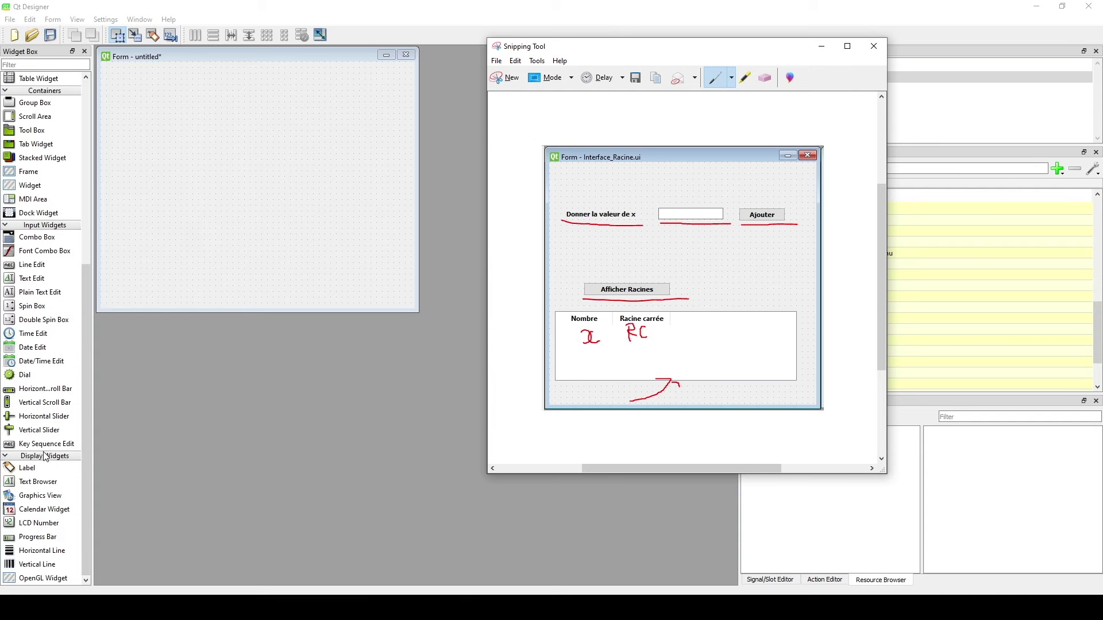
pyautogui.moveTo(27, 472); pyautogui.dragTo(154, 107)
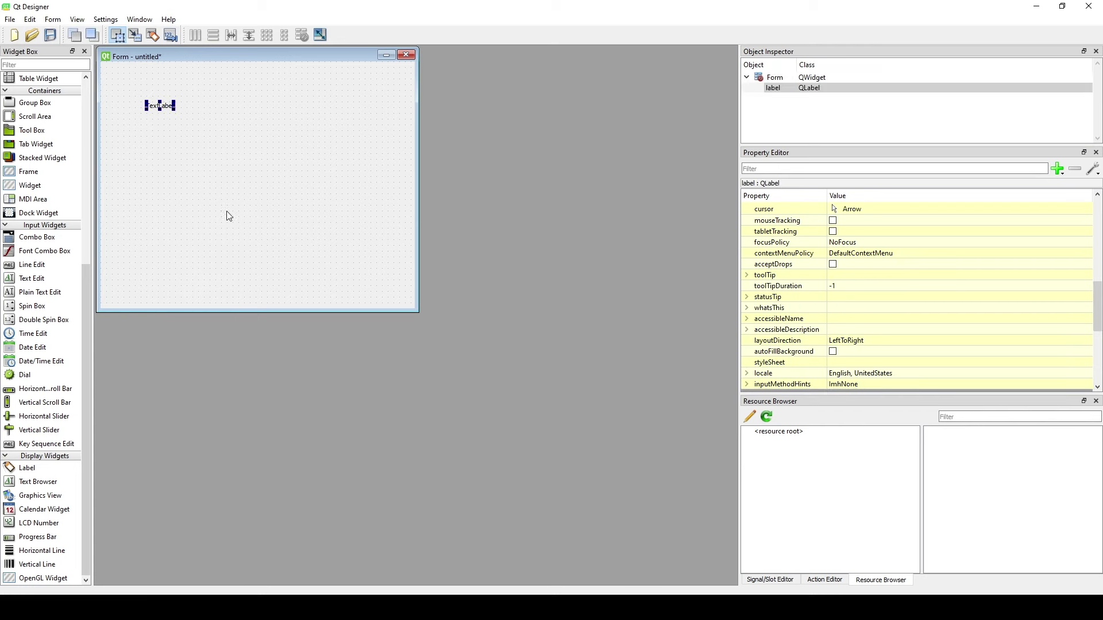
pyautogui.hotkey('alt', 'Tab')
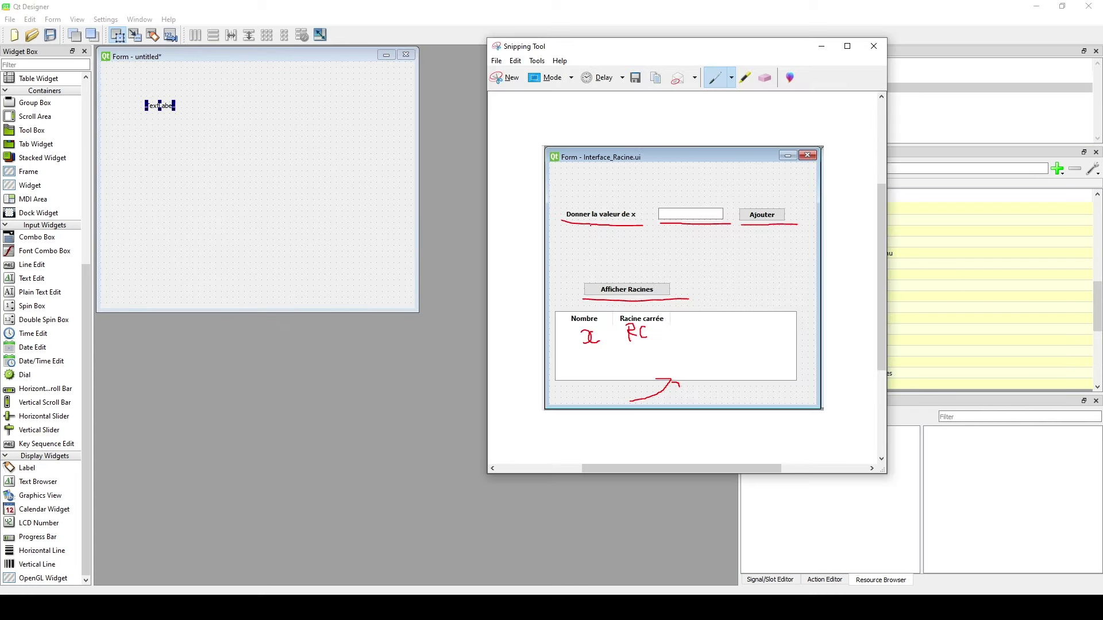
pyautogui.doubleClick(166, 109)
pyautogui.write('D')
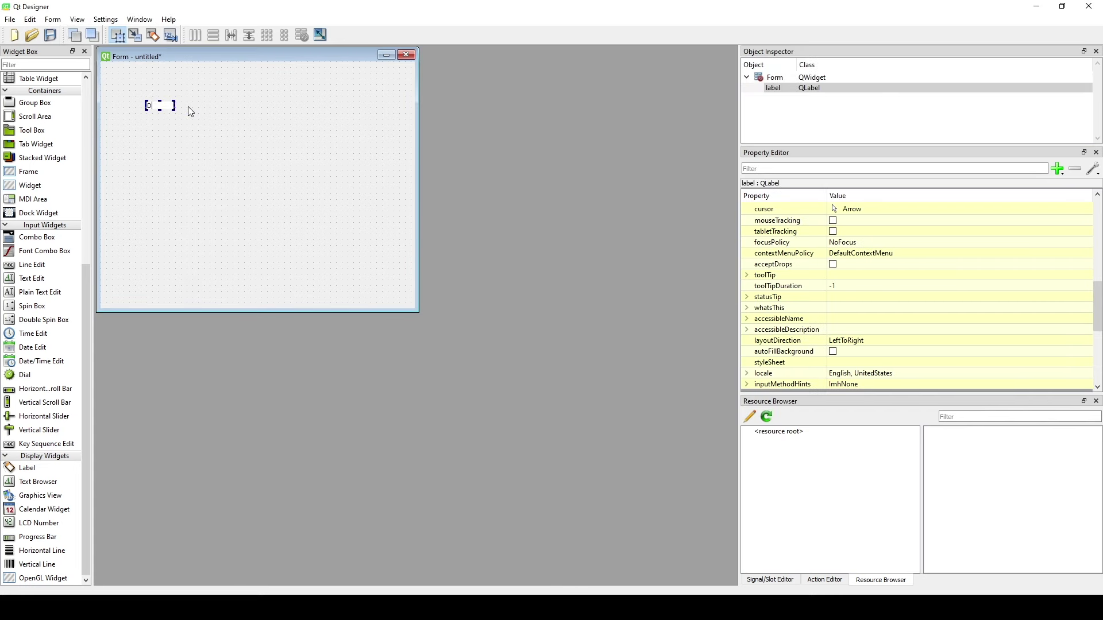
pyautogui.write('onner la valeur de x')
pyautogui.press('Return')
# Step: Set the label's font to point size 10 and bold
pyautogui.scroll(-5, 912, 313)
pyautogui.scroll(4, 908, 316)
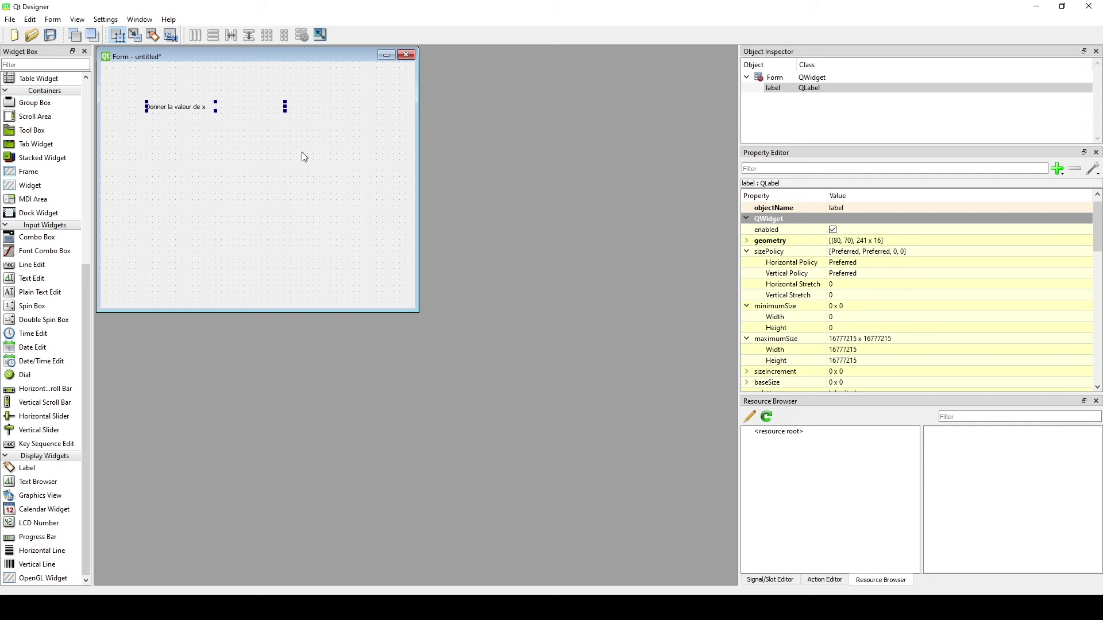
pyautogui.scroll(1, 849, 276)
pyautogui.scroll(-3, 836, 224)
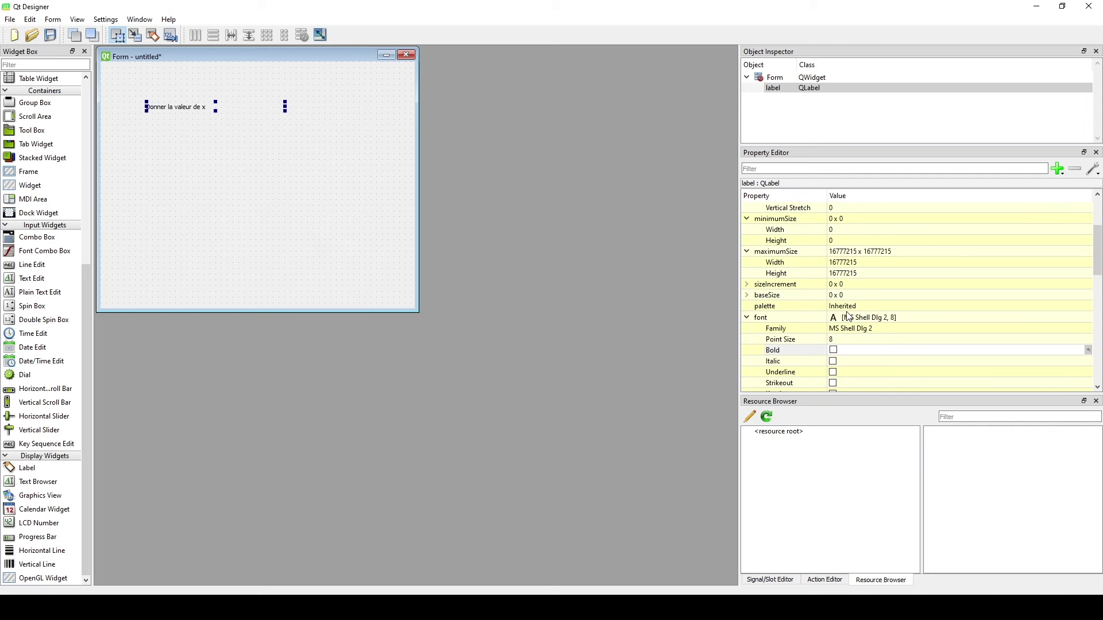
pyautogui.click(798, 343)
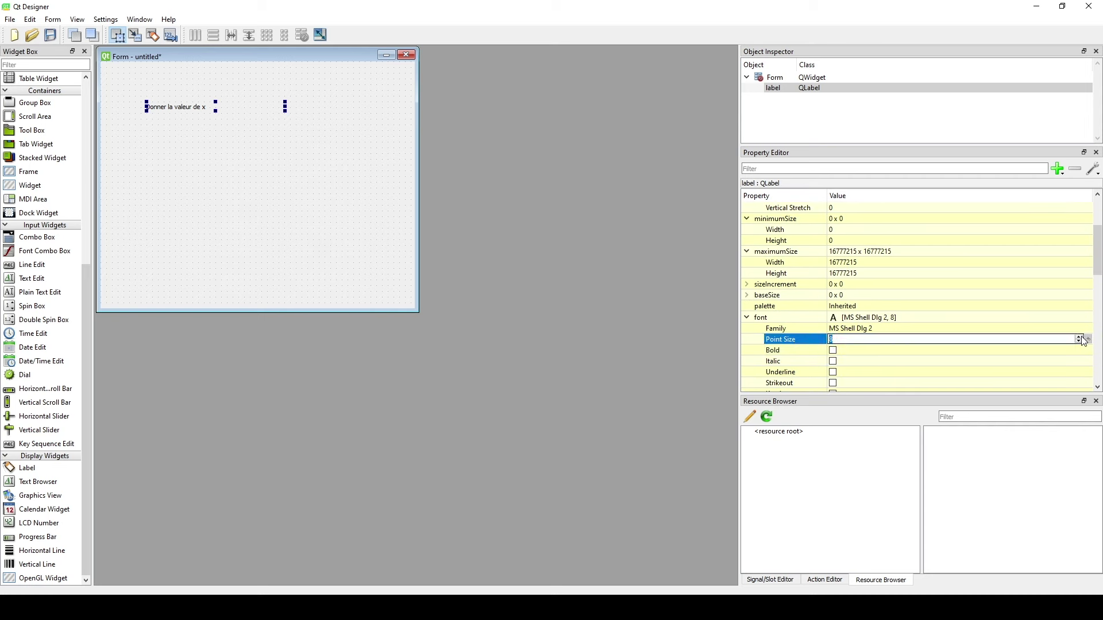
pyautogui.press('Up')
pyautogui.press('Up')
pyautogui.click(836, 352)
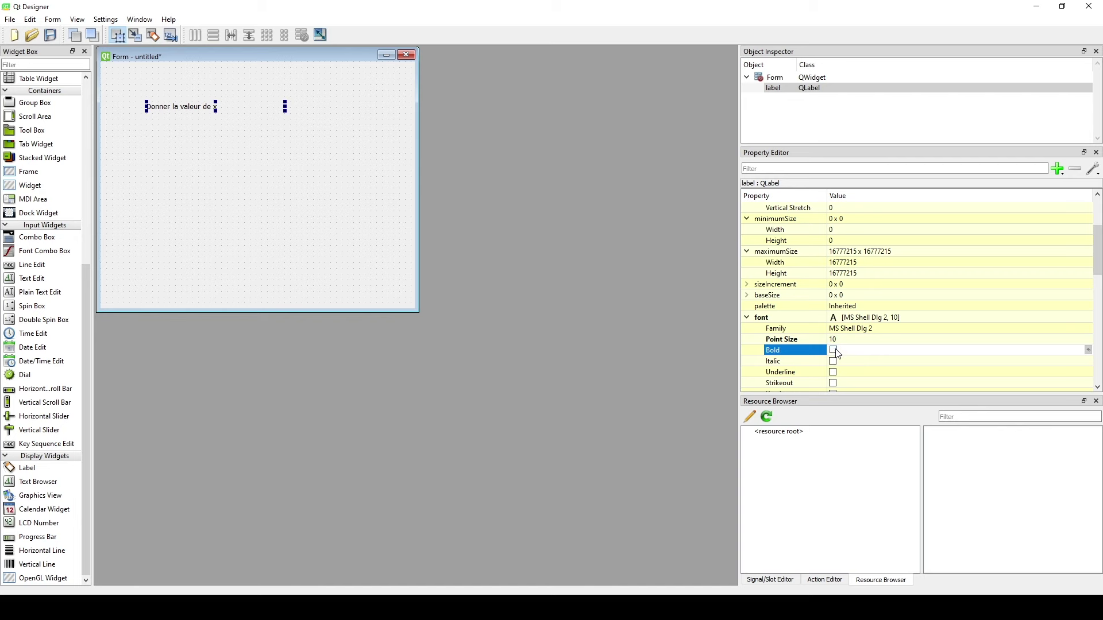
pyautogui.click(837, 354)
pyautogui.click(353, 172)
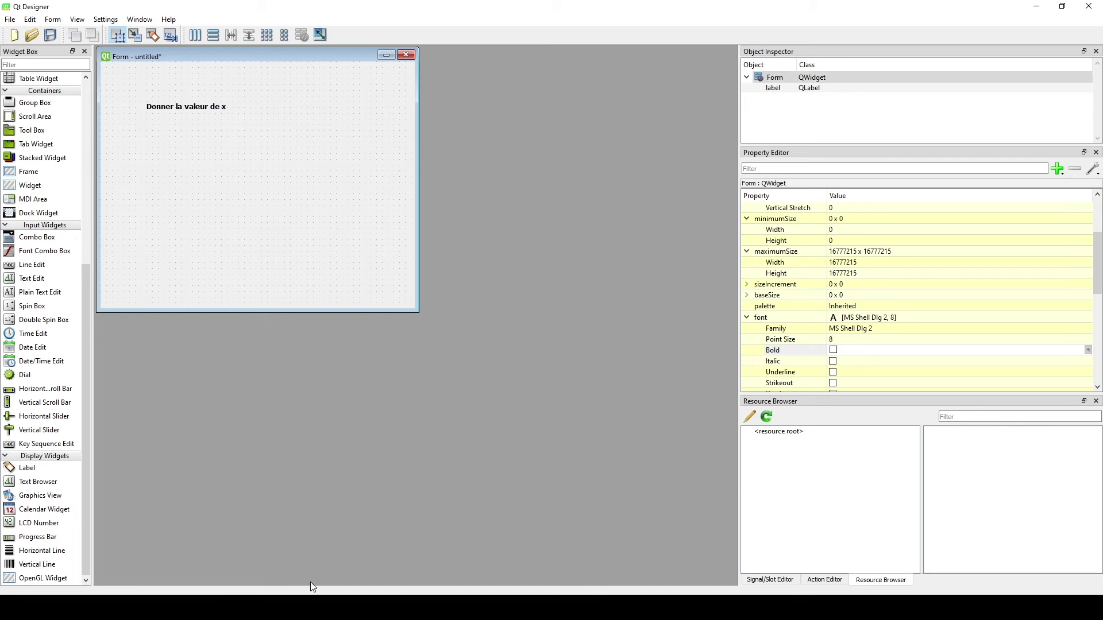
# Step: Check the label wording in the exam PDF and change the label's text to "Donner la valeur de x :"
pyautogui.hotkey('alt', 'Tab')
pyautogui.scroll(3, 352, 303)
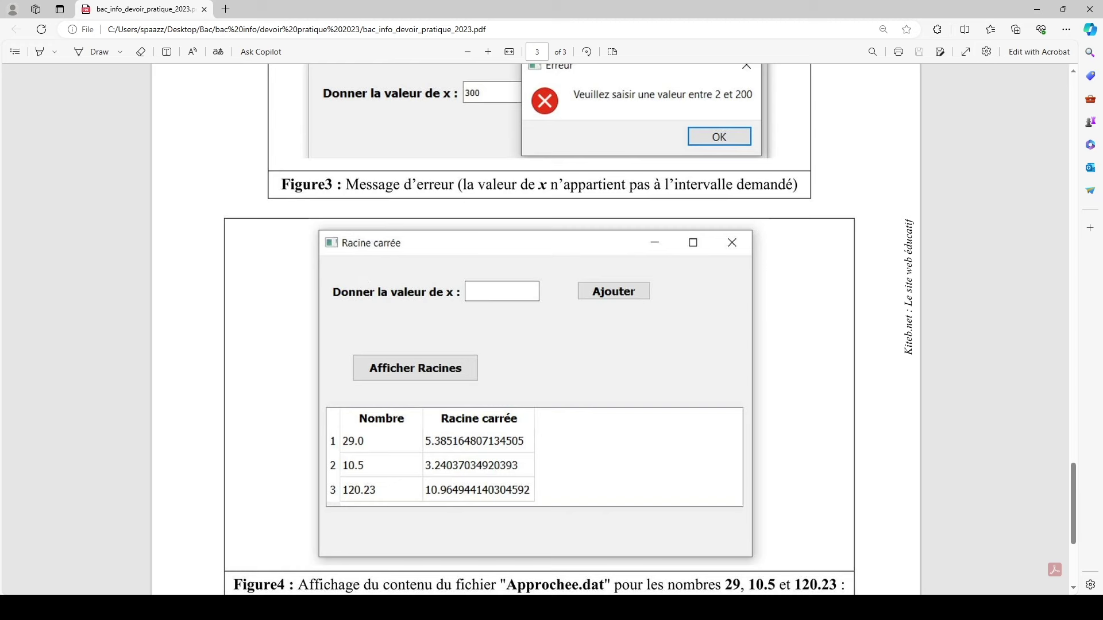
pyautogui.hotkey('alt', 'Tab')
pyautogui.click(223, 109)
pyautogui.doubleClick(228, 107)
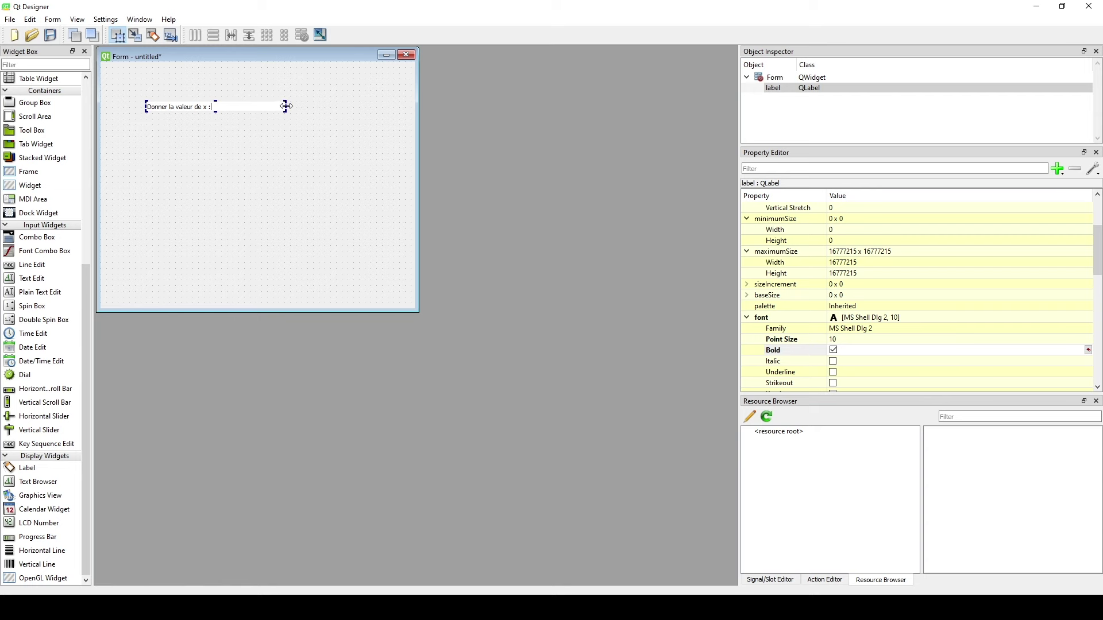
pyautogui.press('Return')
# Step: Add a Line Edit beside the label on the form, at about (250, 70)
pyautogui.hotkey('alt', 'Tab')
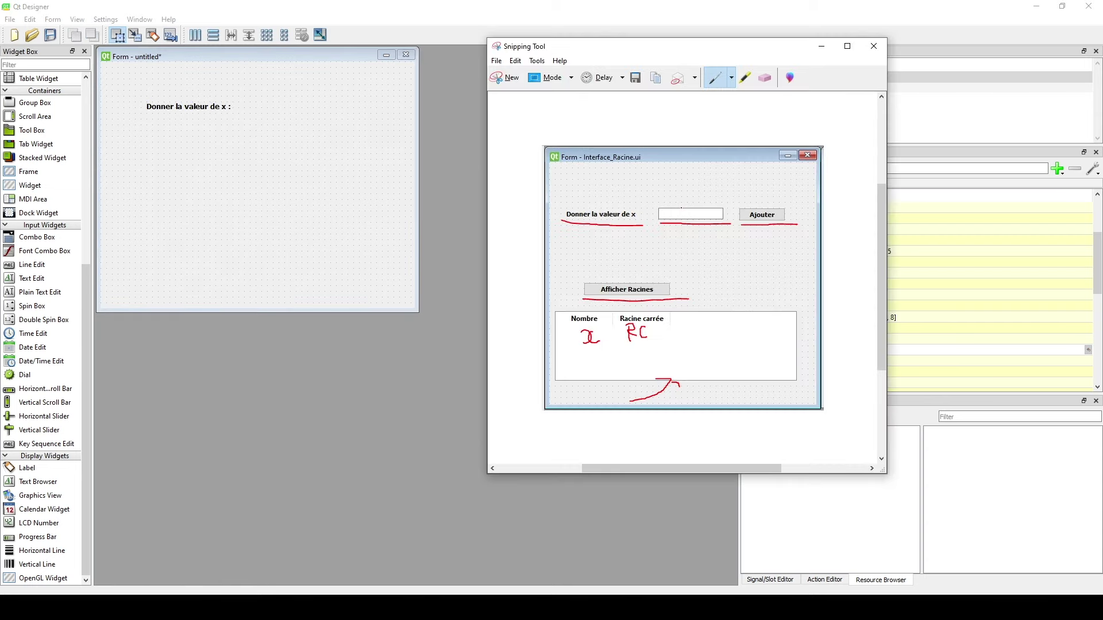
pyautogui.click(33, 280)
pyautogui.moveTo(27, 265); pyautogui.dragTo(252, 112)
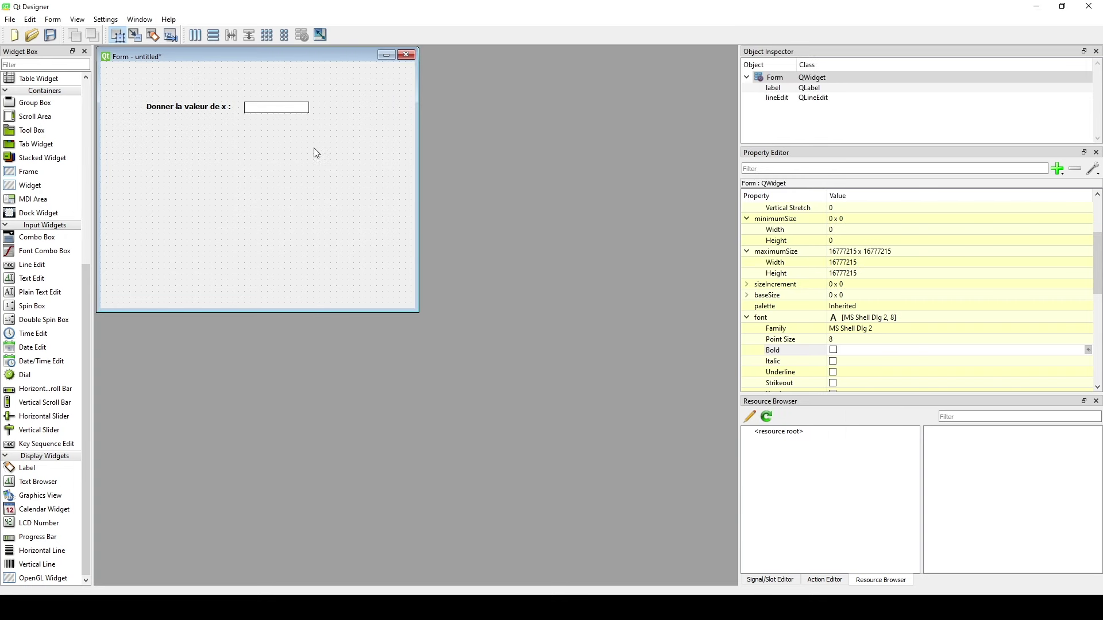
# Step: Set the line edit's object name to "x"
pyautogui.click(268, 111)
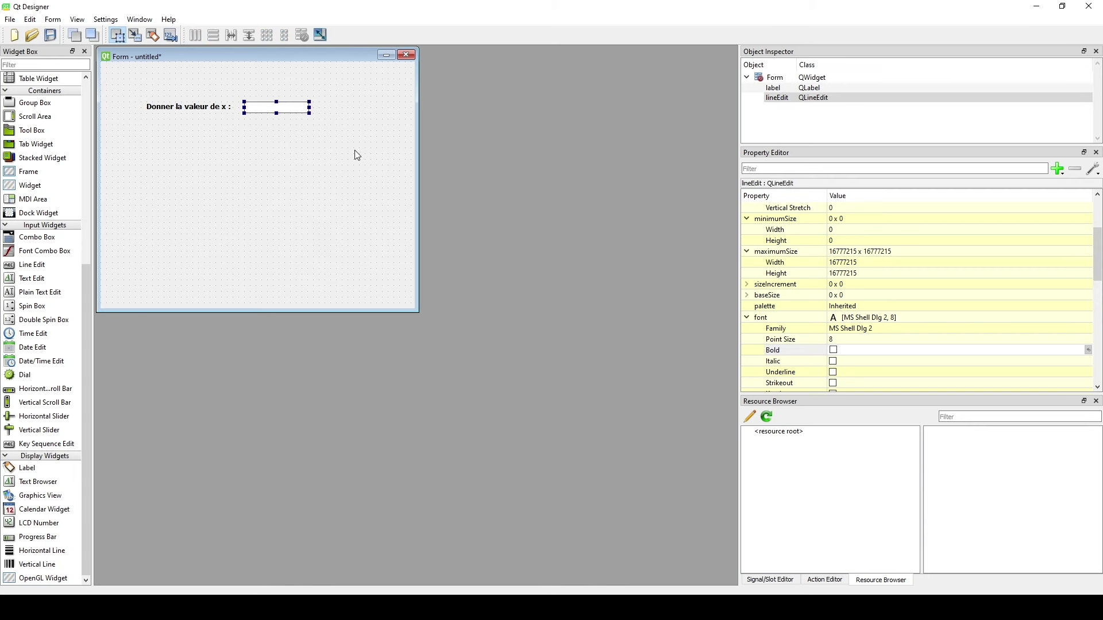
pyautogui.scroll(3, 852, 231)
pyautogui.doubleClick(846, 221)
pyautogui.write('x')
pyautogui.press('Return')
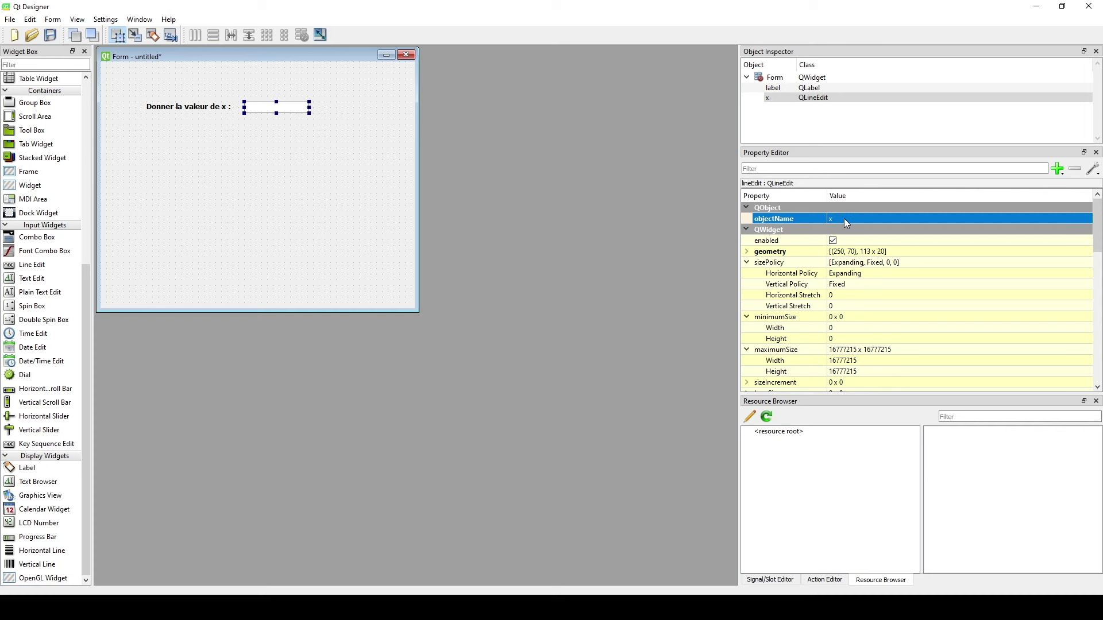
pyautogui.click(382, 160)
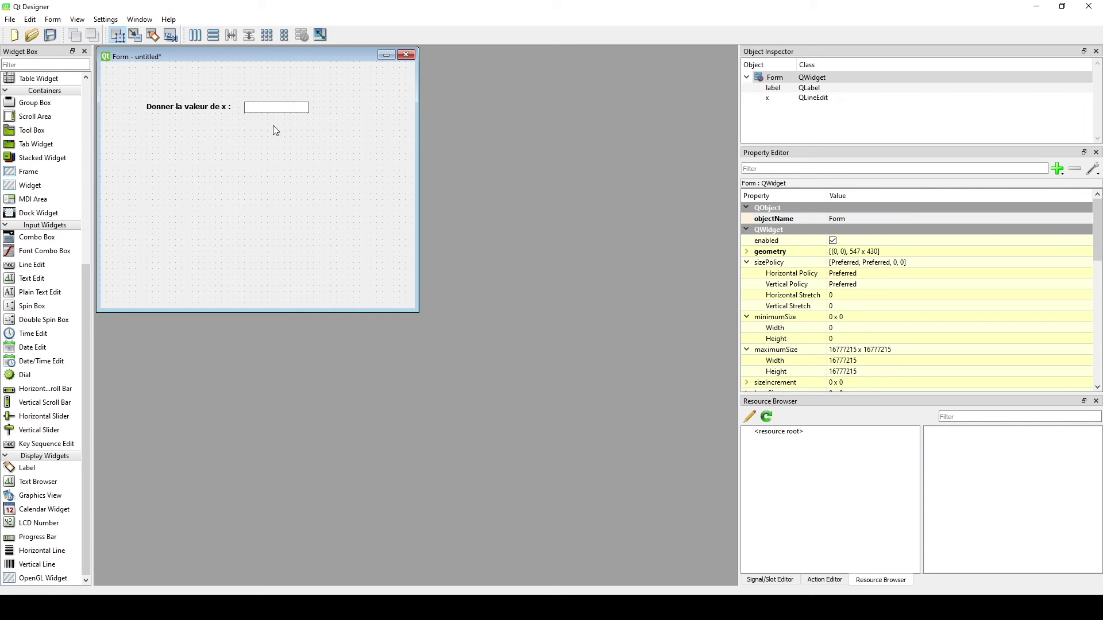
pyautogui.click(265, 110)
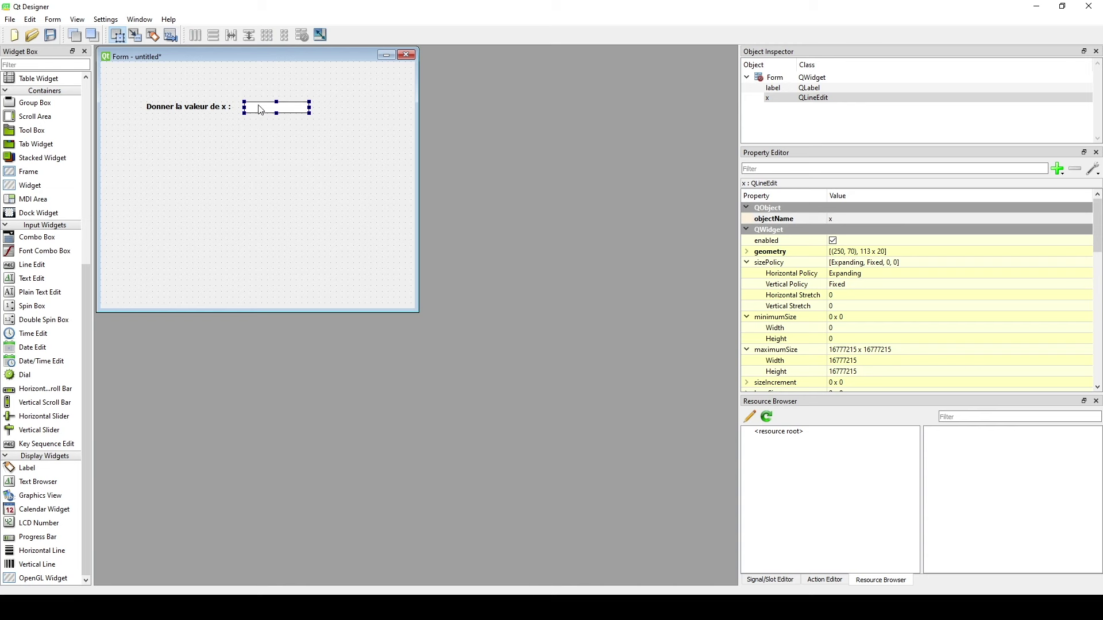
pyautogui.click(336, 189)
# Step: Add two push buttons to the form, one beside the line edit at about (400, 70) and one lower at about (120, 270)
pyautogui.hotkey('alt', 'Tab')
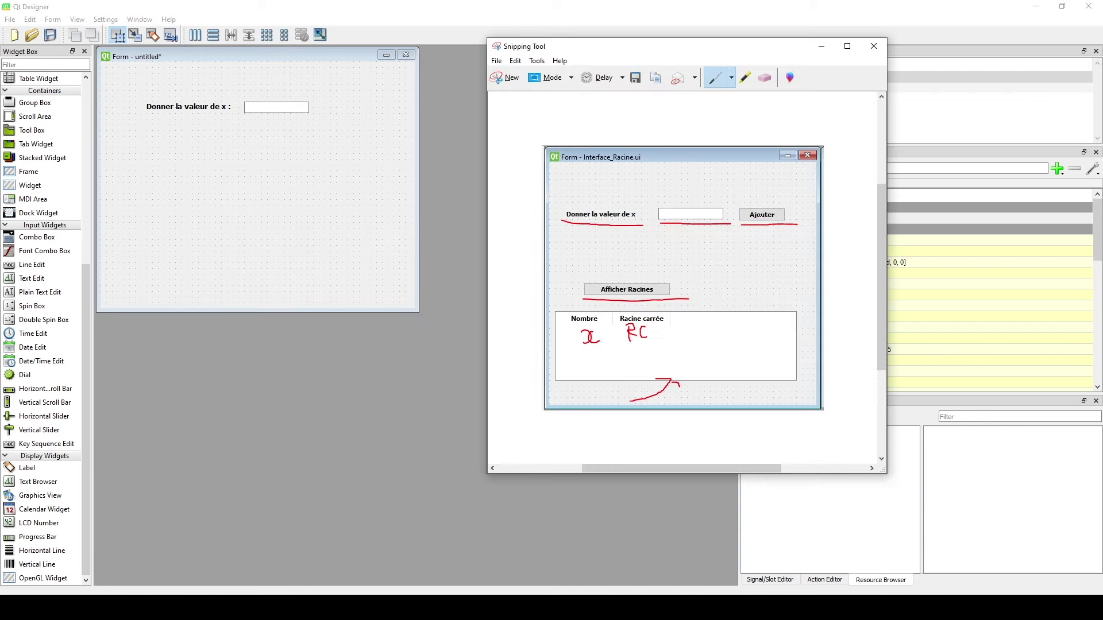
pyautogui.hotkey('alt', 'Tab')
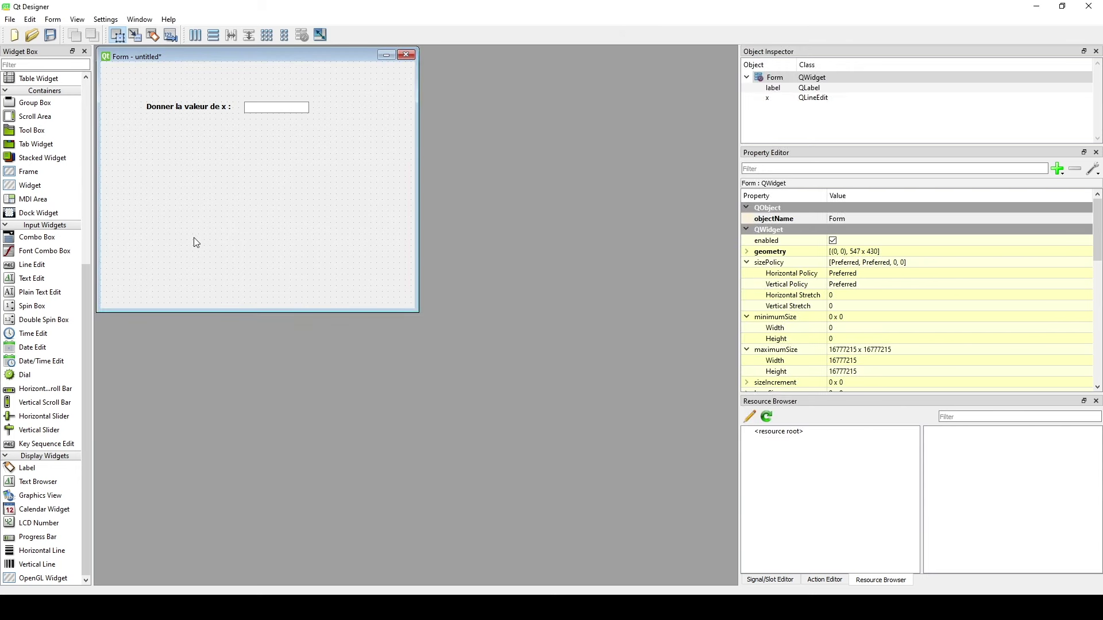
pyautogui.scroll(8, 32, 267)
pyautogui.moveTo(37, 196); pyautogui.dragTo(338, 106)
pyautogui.click(346, 136)
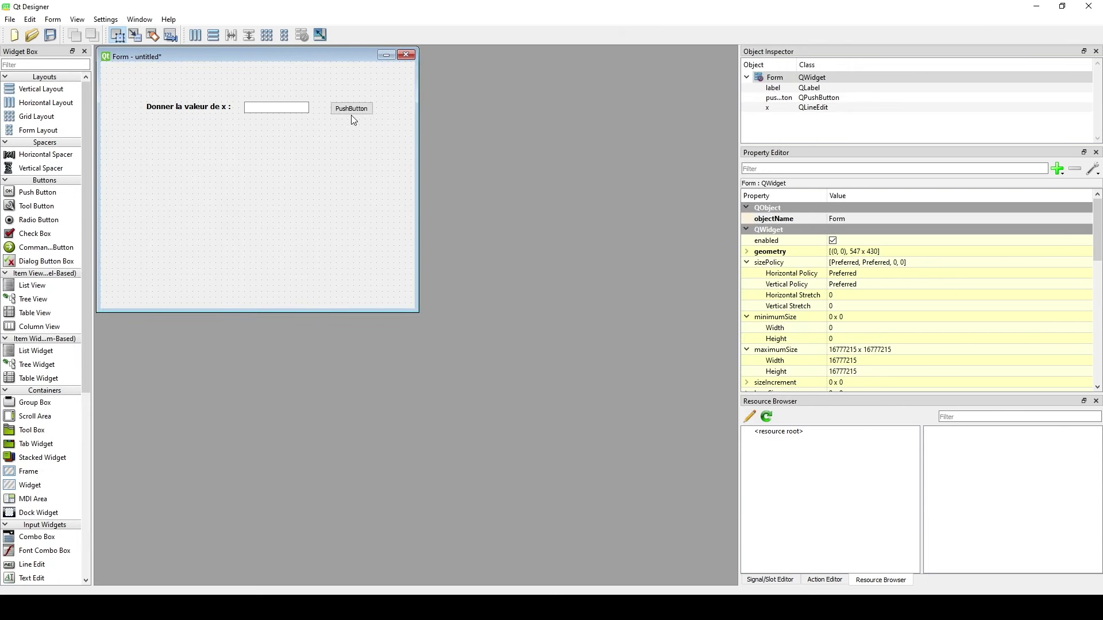
pyautogui.moveTo(34, 193); pyautogui.dragTo(176, 224)
# Step: Change the text of the push button beside the line edit to "Ajouter"
pyautogui.click(369, 112)
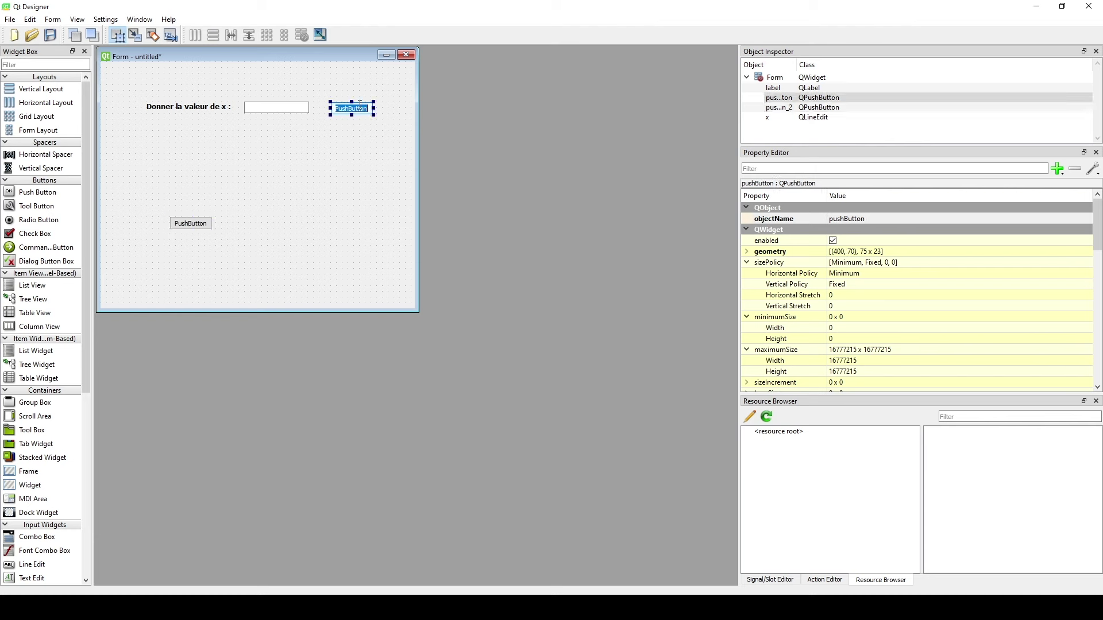
pyautogui.doubleClick(369, 107)
pyautogui.write('A')
pyautogui.write('jouter')
pyautogui.click(370, 118)
# Step: Make the "Ajouter" button's font bold
pyautogui.click(363, 111)
pyautogui.scroll(-6, 845, 321)
pyautogui.click(833, 252)
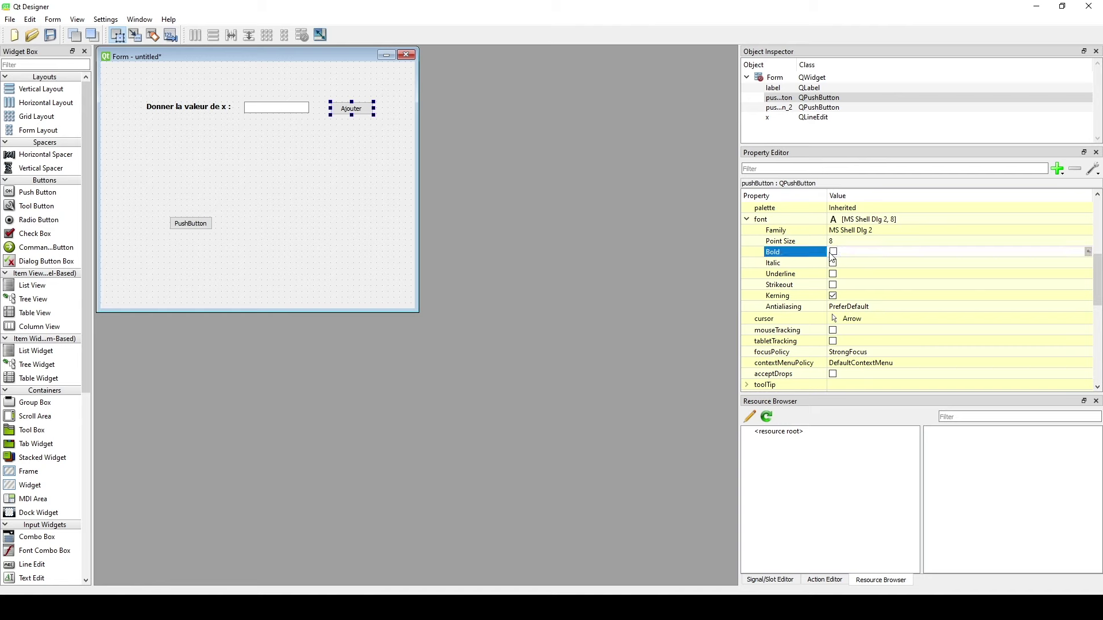
pyautogui.click(833, 253)
# Step: Check the second button's wording in the exam PDF, set the lower button's text to "Afficher Racines" and widen it slightly
pyautogui.hotkey('alt', 'Tab')
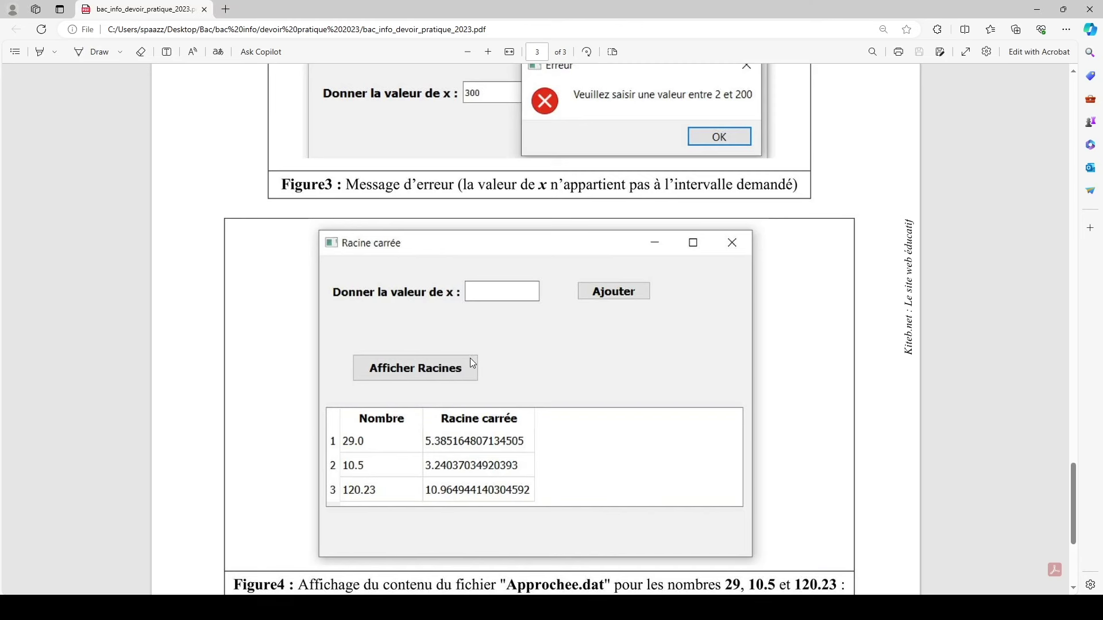
pyautogui.click(1037, 9)
pyautogui.doubleClick(192, 224)
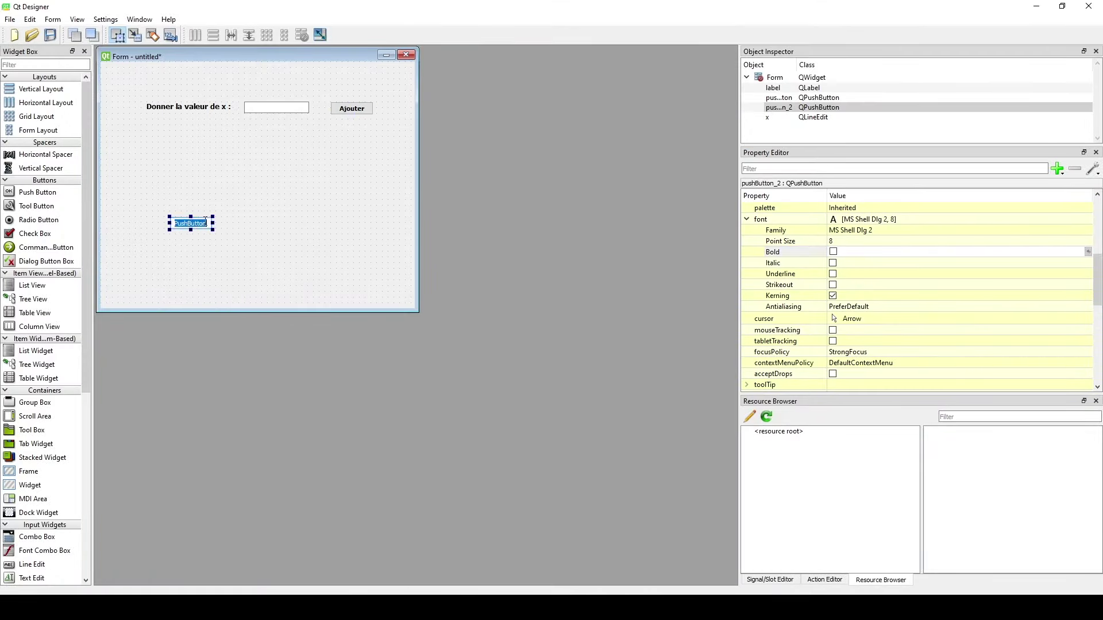
pyautogui.write('Afficher Racine')
pyautogui.hotkey('alt', 'Tab')
pyautogui.hotkey('alt', 'Tab')
pyautogui.moveTo(214, 224); pyautogui.dragTo(226, 224)
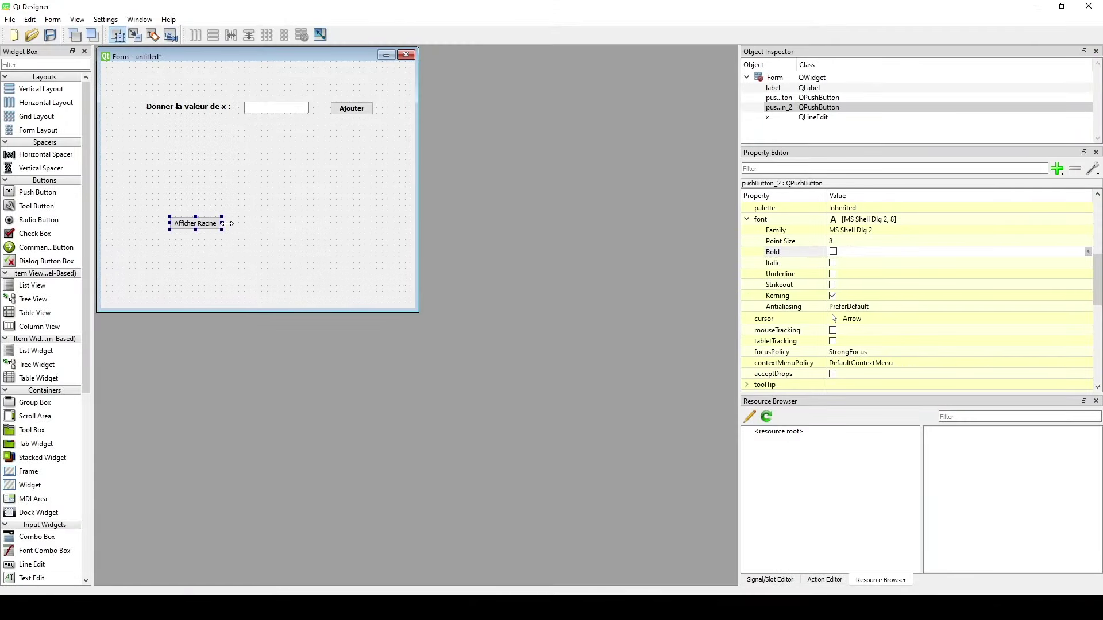
pyautogui.doubleClick(212, 223)
pyautogui.press('End')
pyautogui.write('s')
pyautogui.click(241, 230)
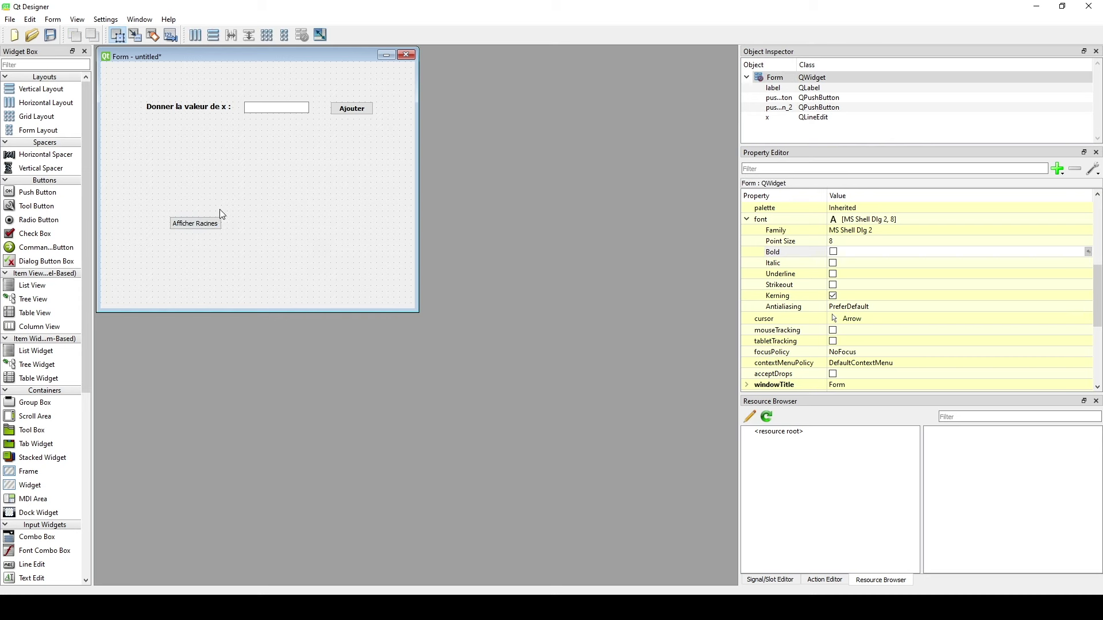
# Step: Make the "Afficher Racines" button's font bold and widen the button to about 121 pixels so its text fits
pyautogui.click(213, 223)
pyautogui.scroll(-7, 836, 319)
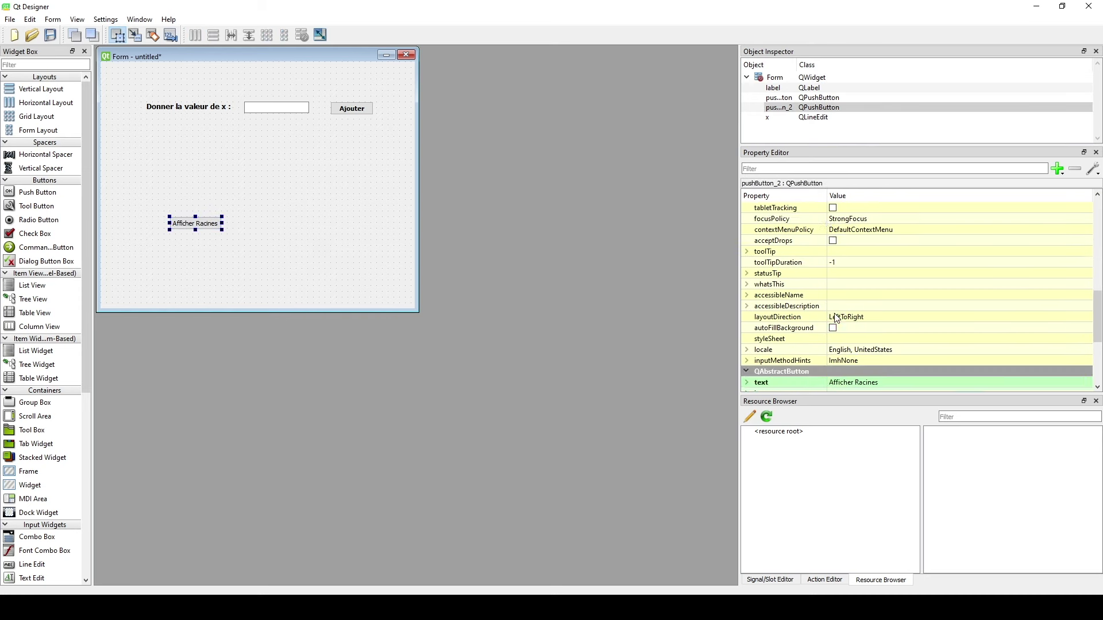
pyautogui.scroll(-3, 836, 319)
pyautogui.scroll(9, 848, 333)
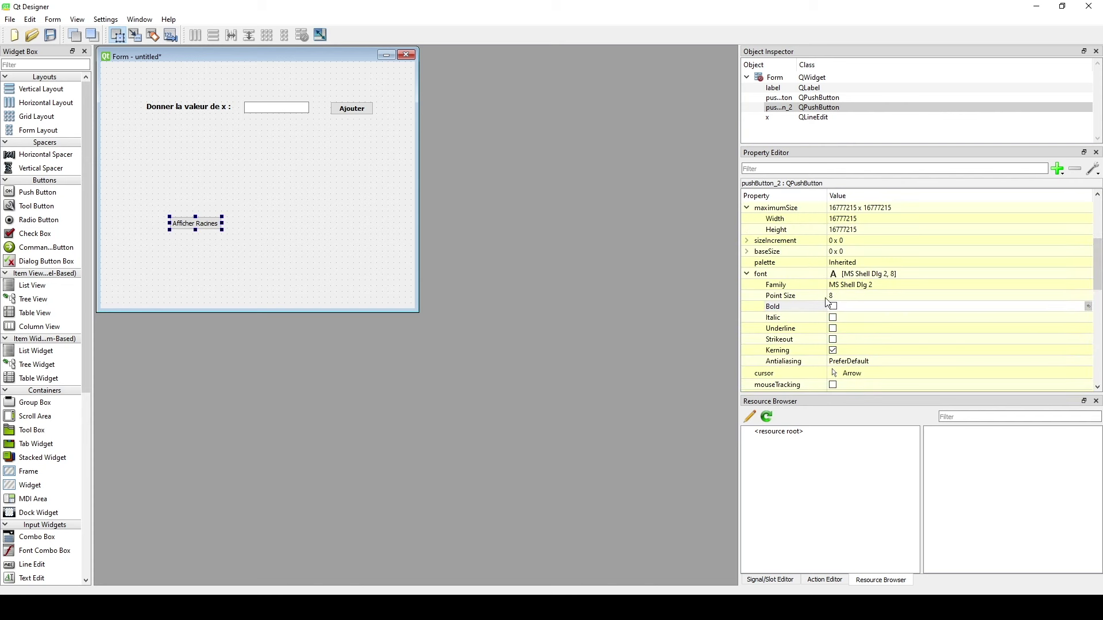
pyautogui.click(833, 306)
pyautogui.click(263, 237)
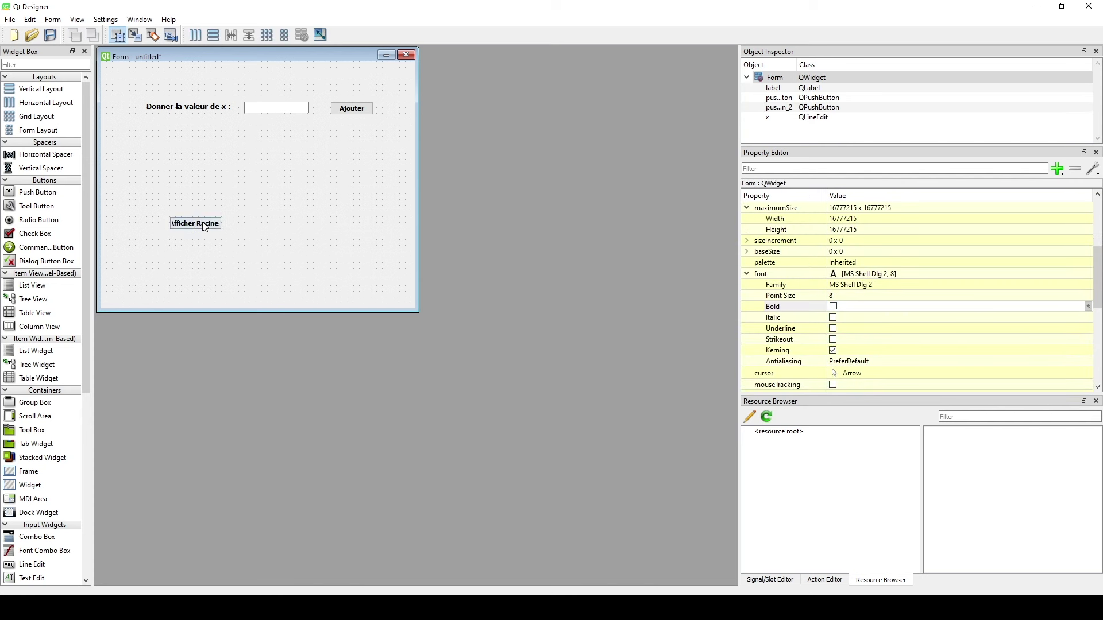
pyautogui.click(205, 225)
pyautogui.moveTo(221, 223); pyautogui.dragTo(239, 224)
pyautogui.click(271, 252)
# Step: Set the "Ajouter" button's object name to "ajouter"
pyautogui.click(364, 114)
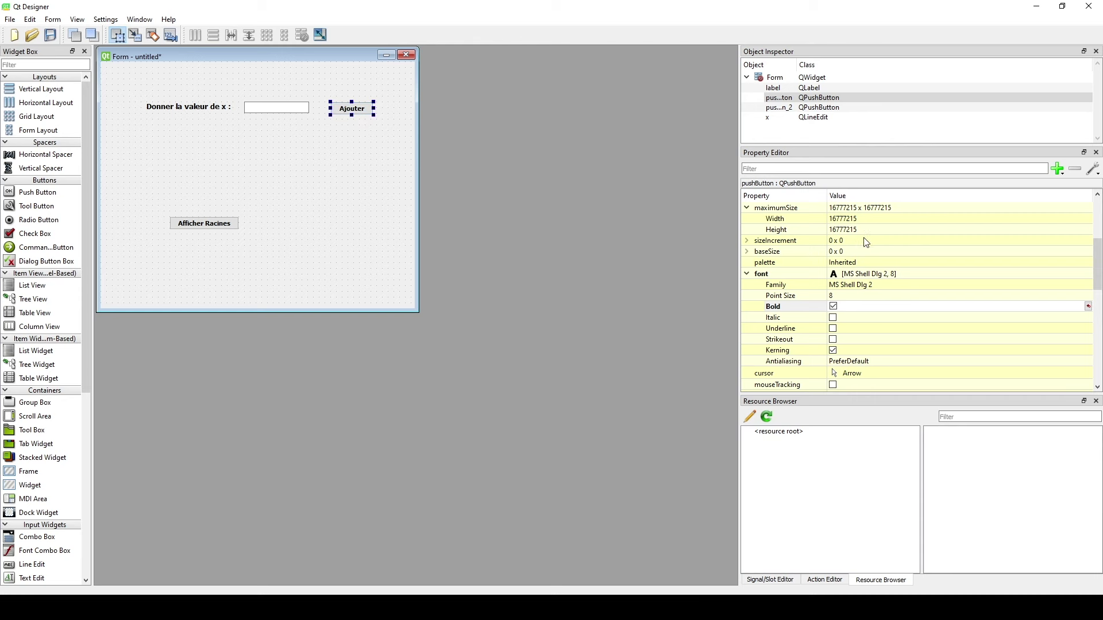
pyautogui.scroll(5, 866, 243)
pyautogui.click(849, 219)
pyautogui.write('ah')
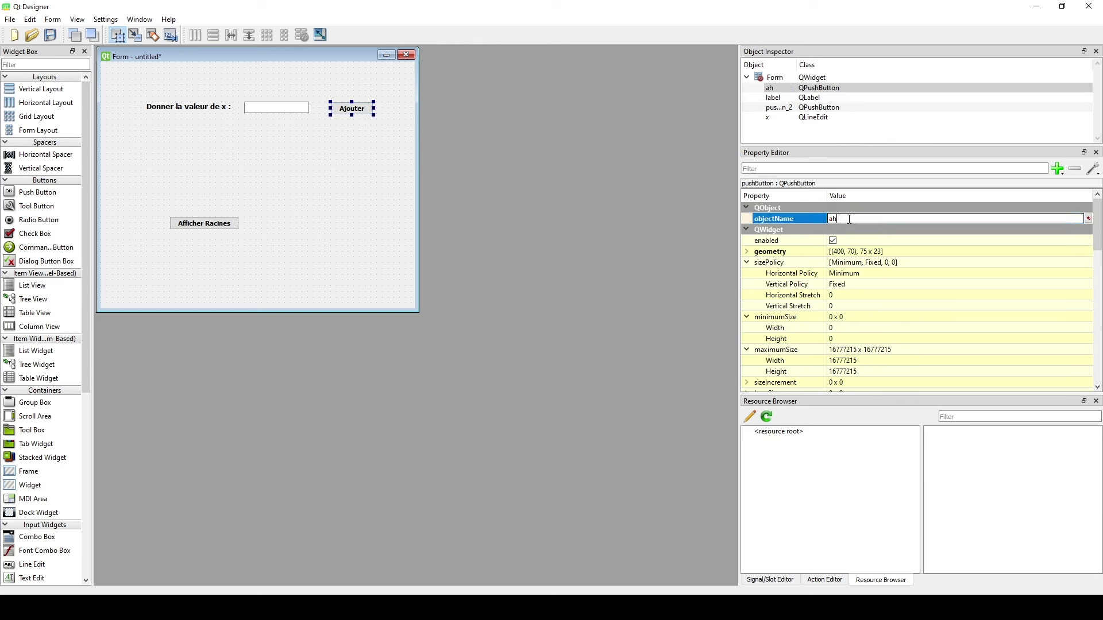
pyautogui.write('outer')
pyautogui.click(332, 127)
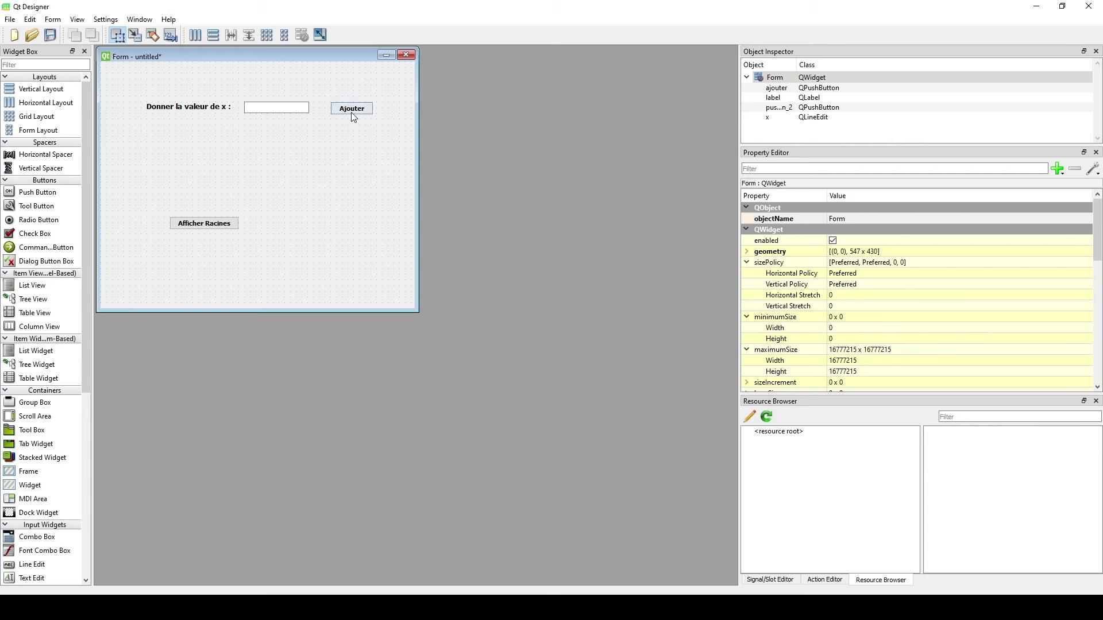
# Step: Set the "Afficher Racines" button's object name to "afficher" and move the button up to about (120, 250)
pyautogui.click(179, 223)
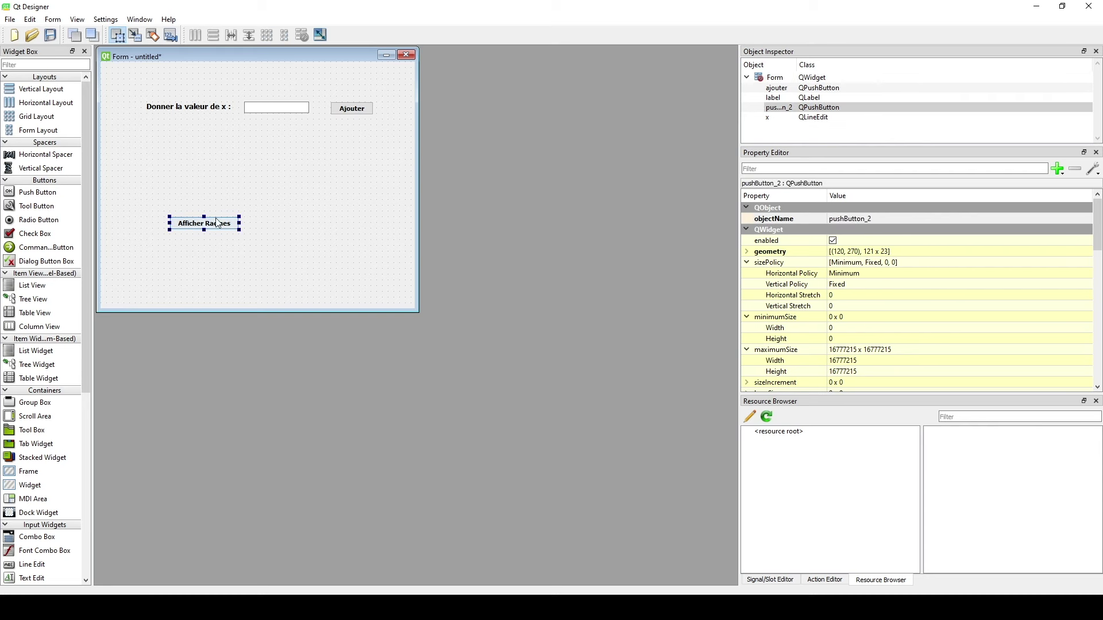
pyautogui.doubleClick(859, 219)
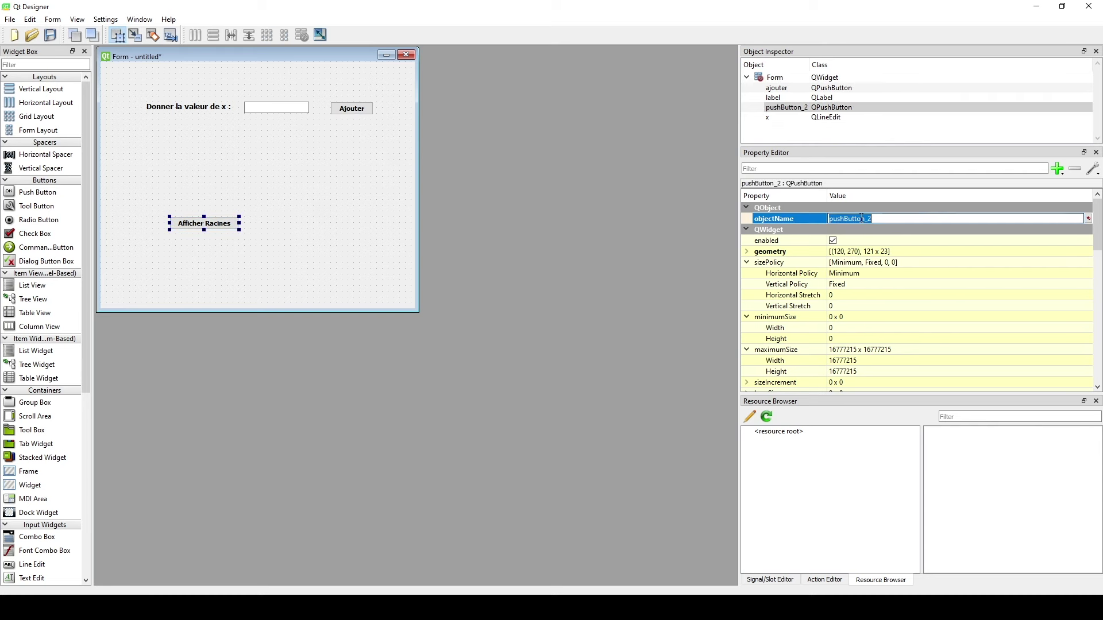
pyautogui.write('afficher')
pyautogui.click(894, 231)
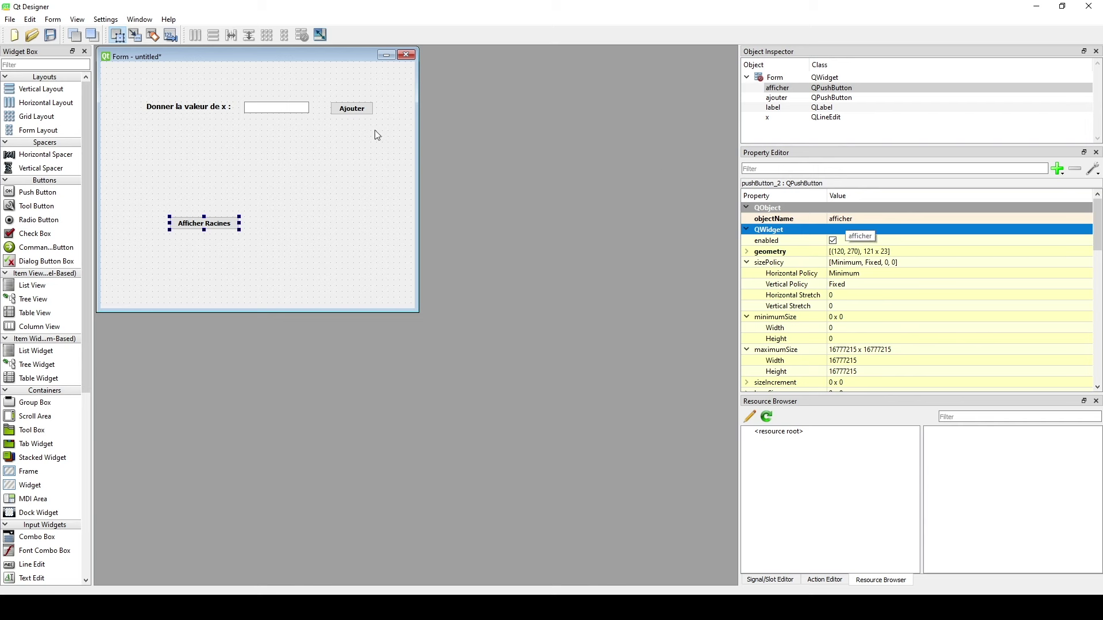
pyautogui.click(308, 227)
pyautogui.moveTo(217, 223); pyautogui.dragTo(217, 211)
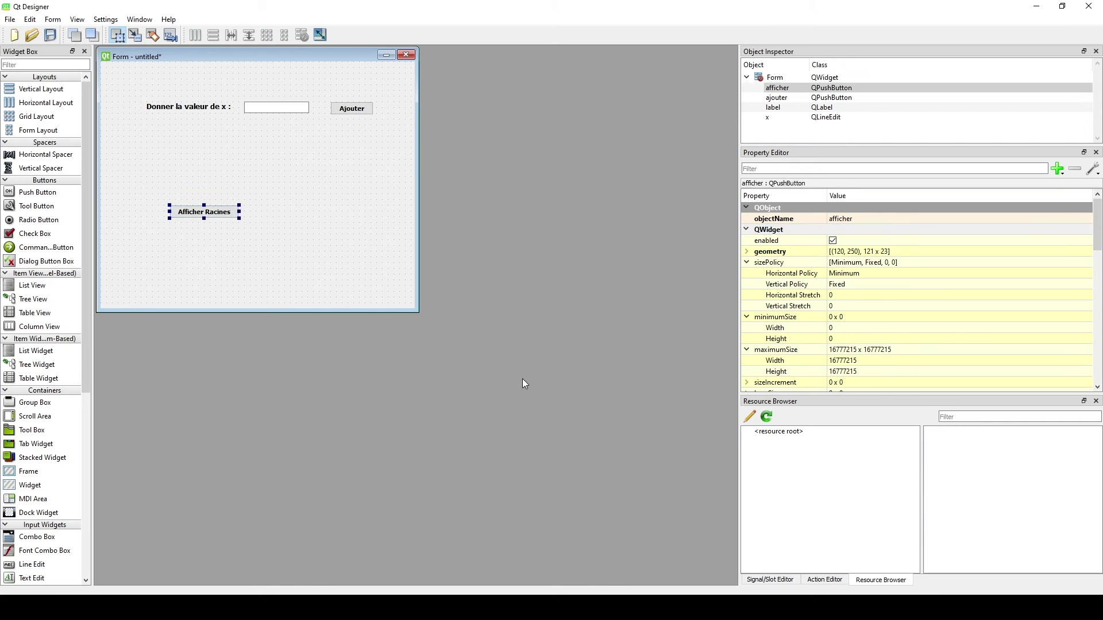
# Step: Switch to the Snipping Tool and underline the input field and both buttons in the reference form to compare them
pyautogui.hotkey('alt', 'Tab')
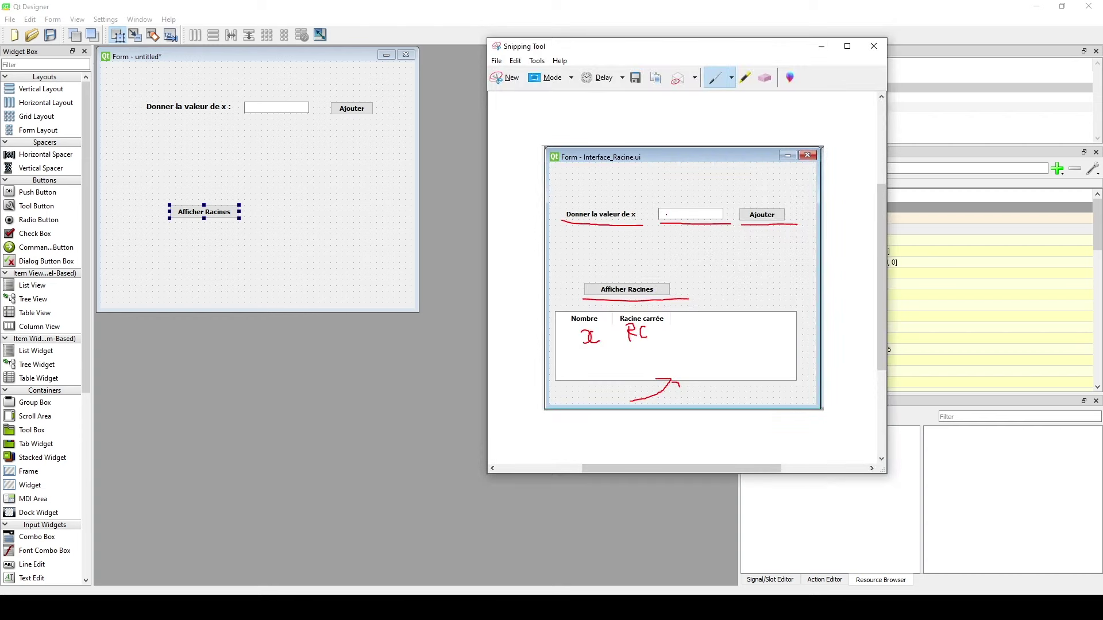
pyautogui.moveTo(667, 228); pyautogui.dragTo(808, 227)
pyautogui.moveTo(584, 303); pyautogui.dragTo(690, 298)
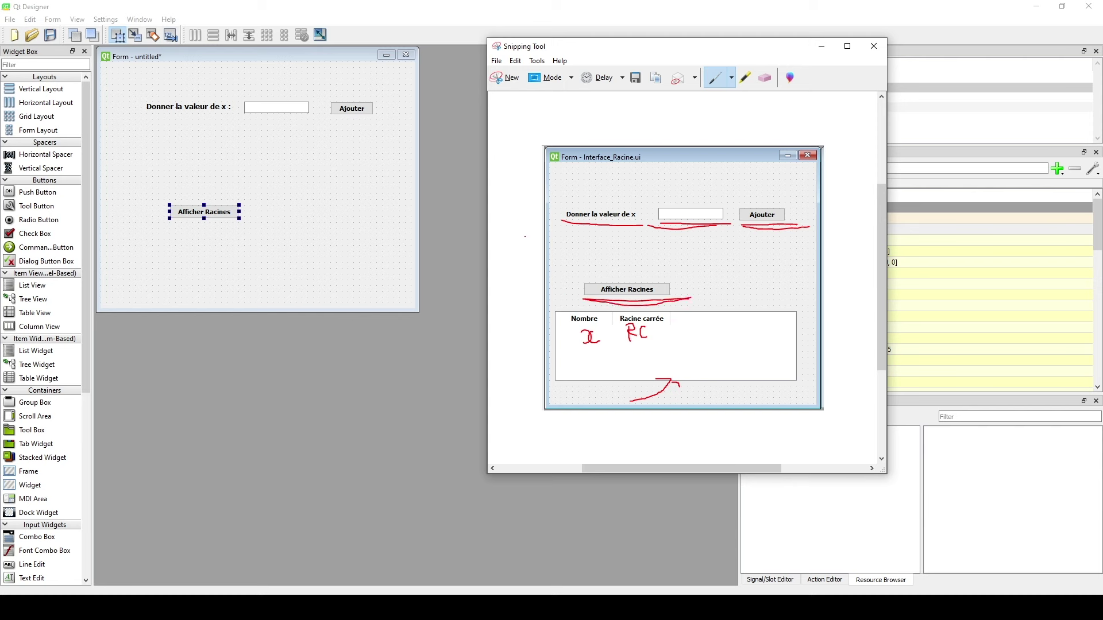
# Step: Back in Qt Designer, raise the "Afficher Racines" button to about (120, 200) and place a Table Widget about 481 × 161 pixels below it
pyautogui.click(76, 341)
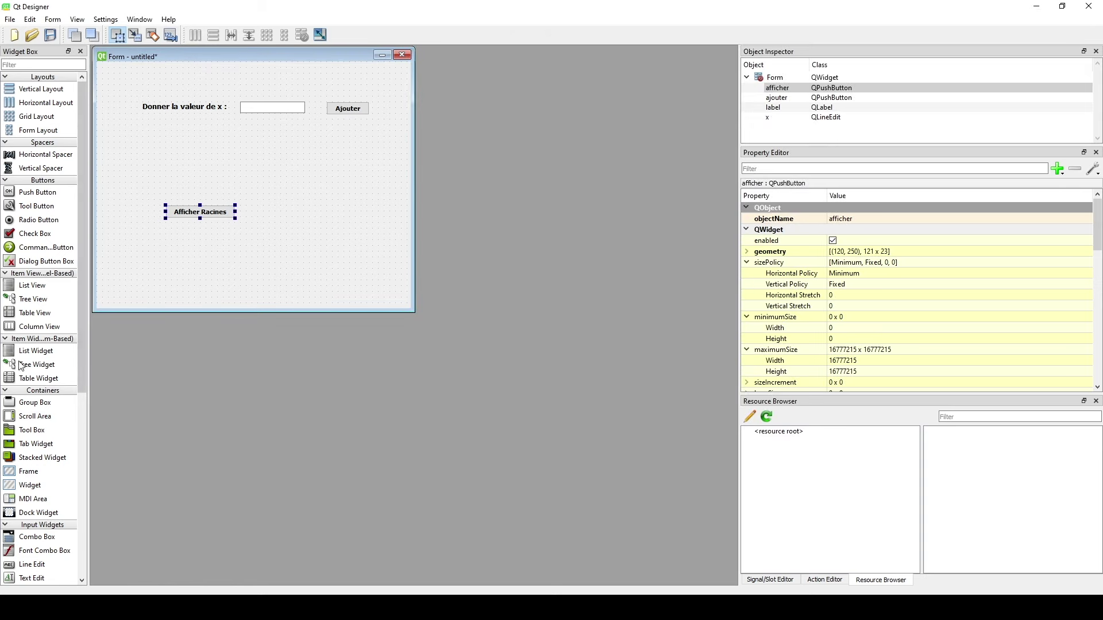
pyautogui.moveTo(88, 319); pyautogui.dragTo(123, 320)
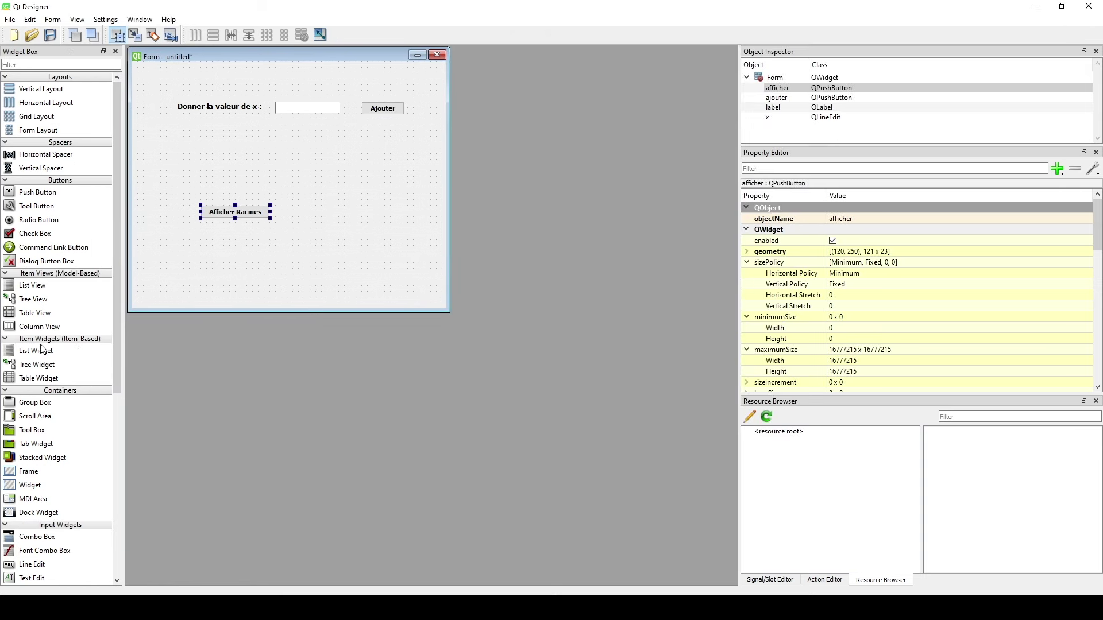
pyautogui.moveTo(25, 376); pyautogui.dragTo(252, 190)
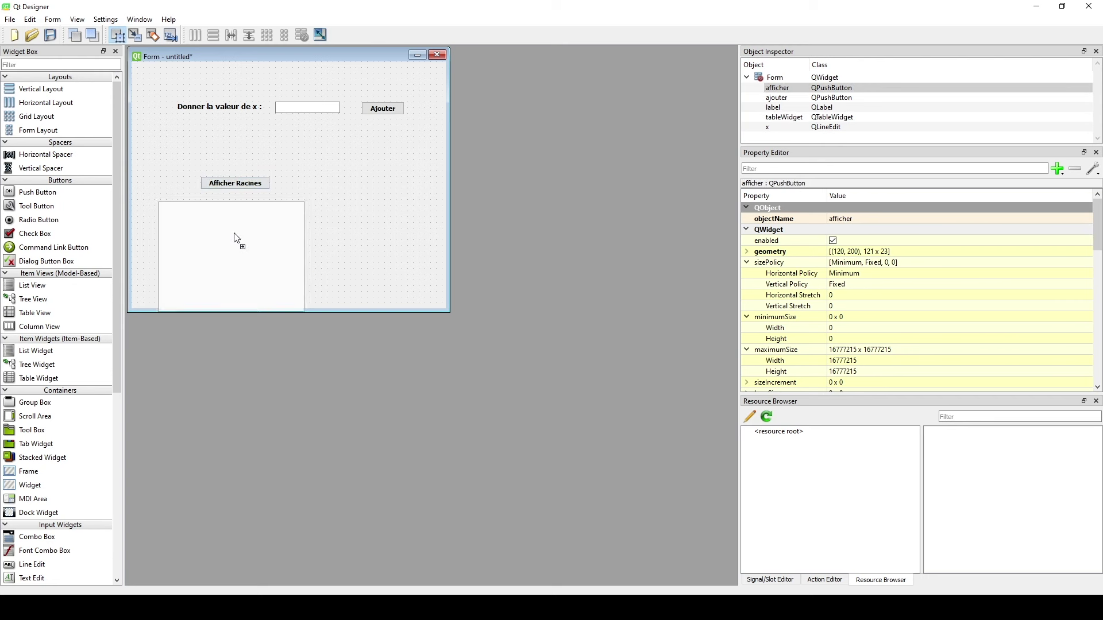
pyautogui.moveTo(236, 239); pyautogui.dragTo(232, 235)
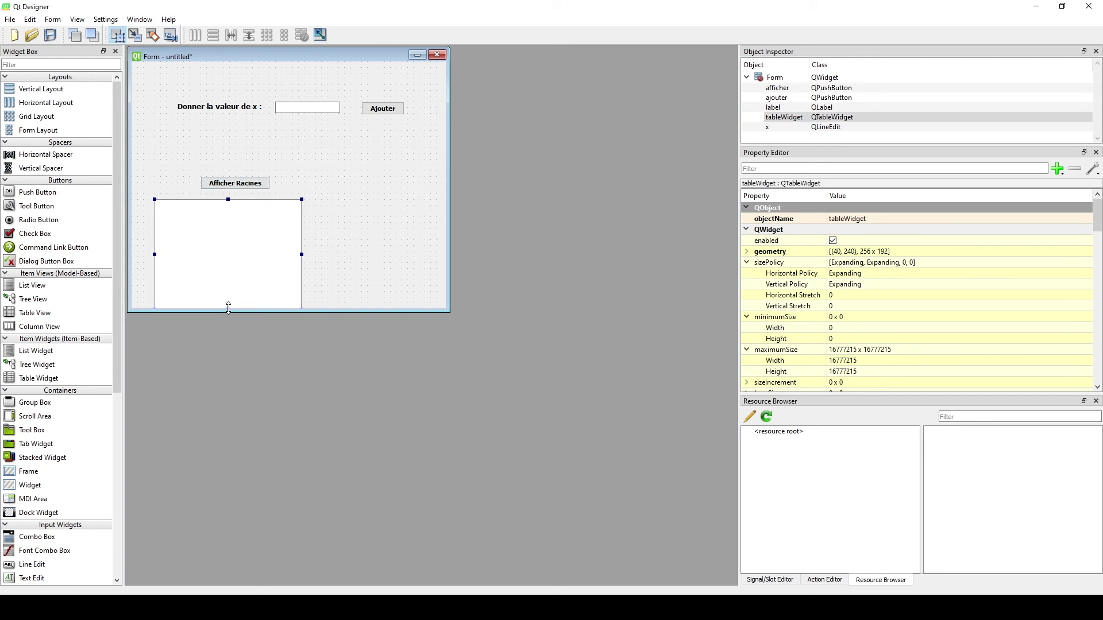
pyautogui.moveTo(228, 308); pyautogui.dragTo(229, 291)
pyautogui.moveTo(303, 244); pyautogui.dragTo(370, 240)
pyautogui.click(346, 179)
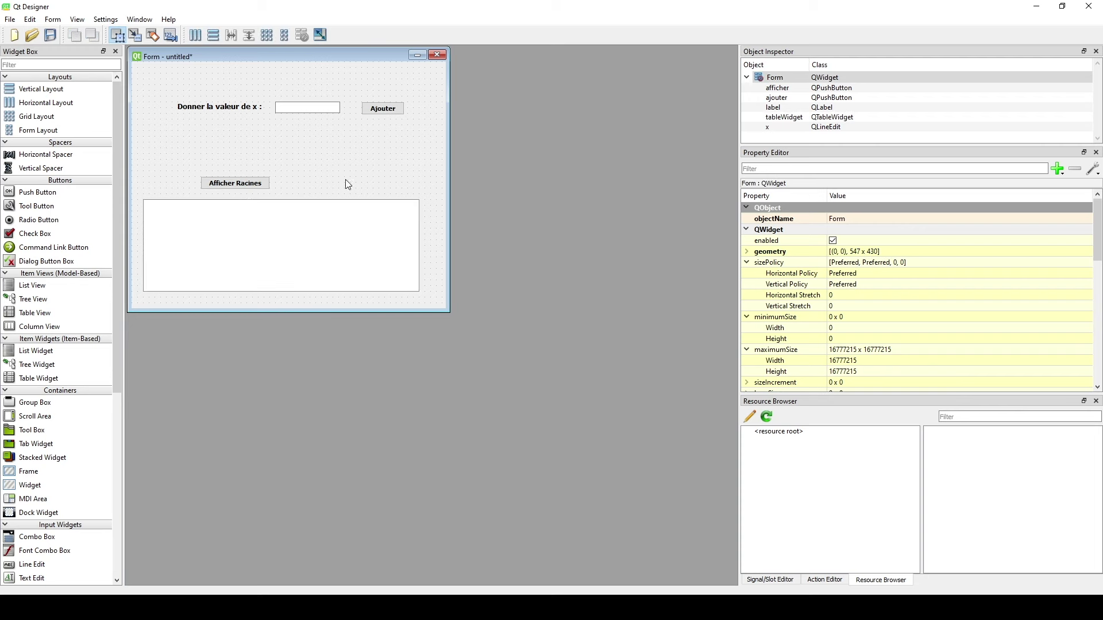
pyautogui.click(345, 261)
# Step: Check the column headings in the Snipping Tool's reference form, and add a column named "Nombre" to the form's table widget
pyautogui.hotkey('alt', 'Tab')
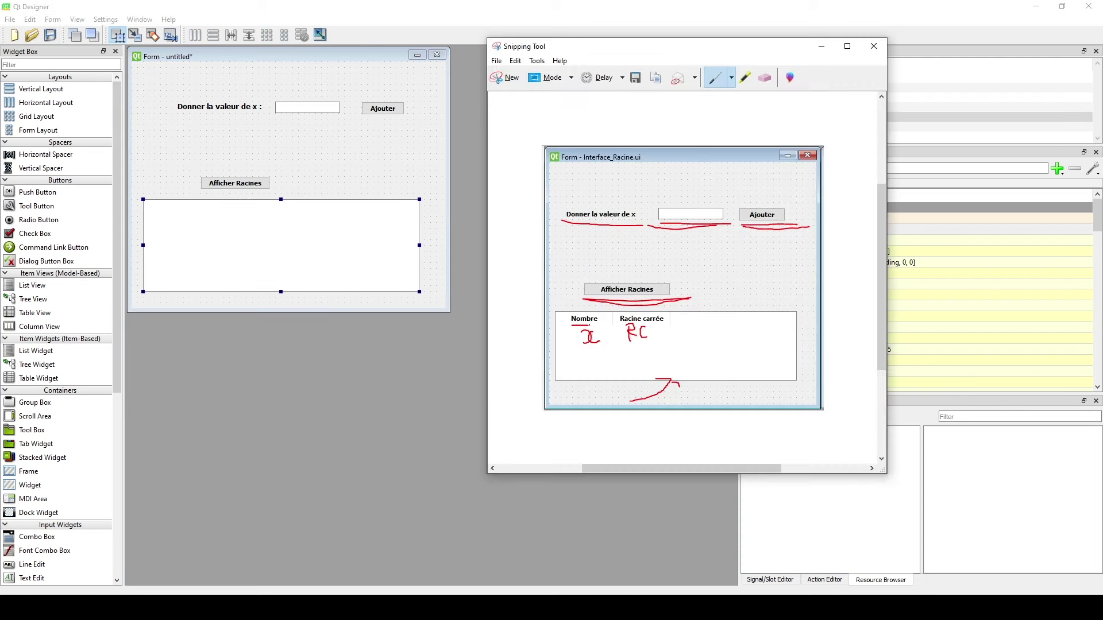
pyautogui.moveTo(592, 326)
pyautogui.mouseDown()
pyautogui.moveTo(581, 312)
pyautogui.moveTo(587, 326)
pyautogui.moveTo(673, 328)
pyautogui.moveTo(666, 314)
pyautogui.mouseUp()
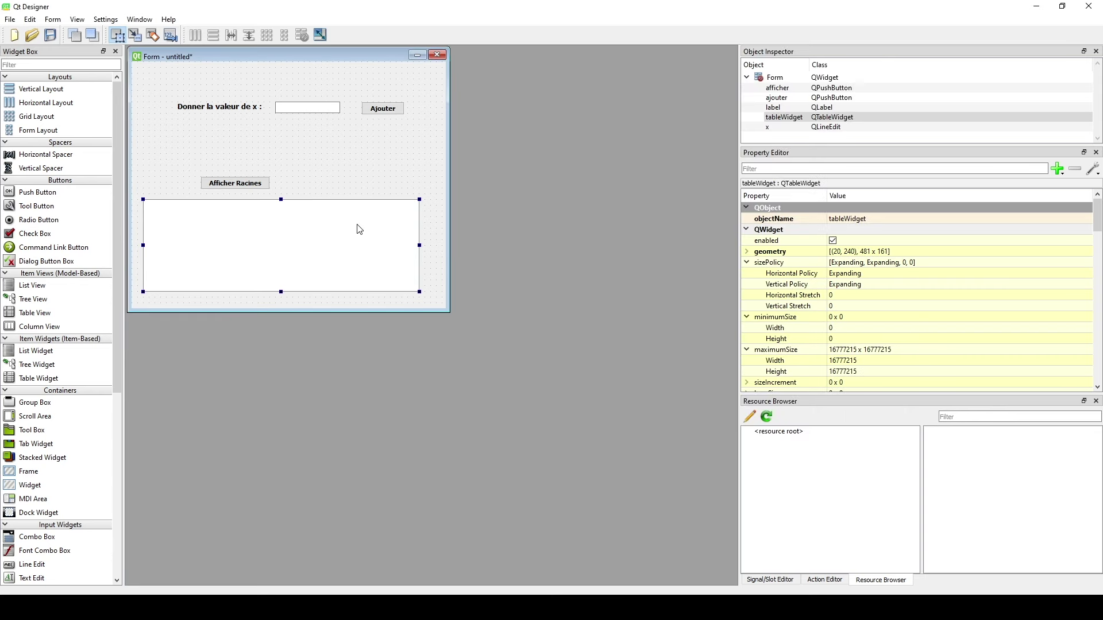
pyautogui.rightClick(310, 217)
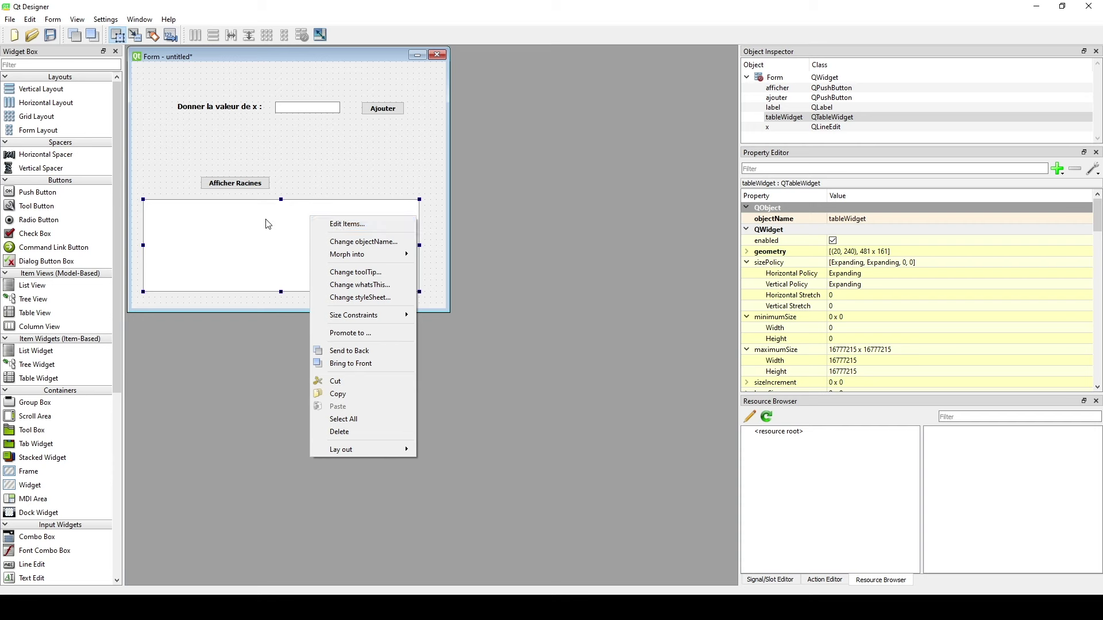
pyautogui.click(343, 224)
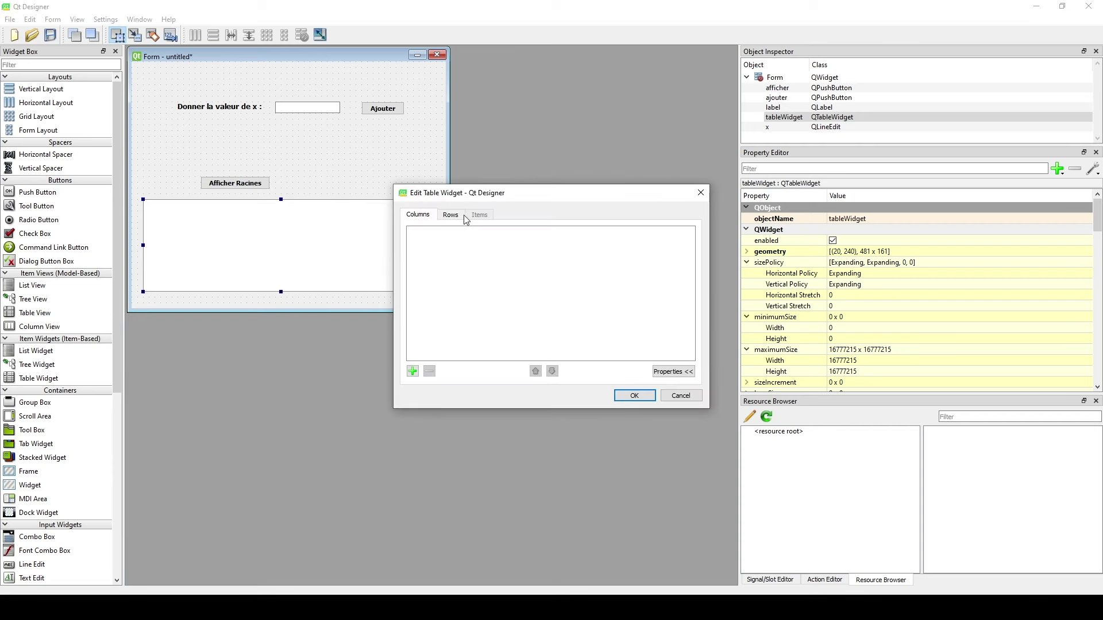
pyautogui.moveTo(459, 195); pyautogui.dragTo(504, 189)
pyautogui.click(458, 367)
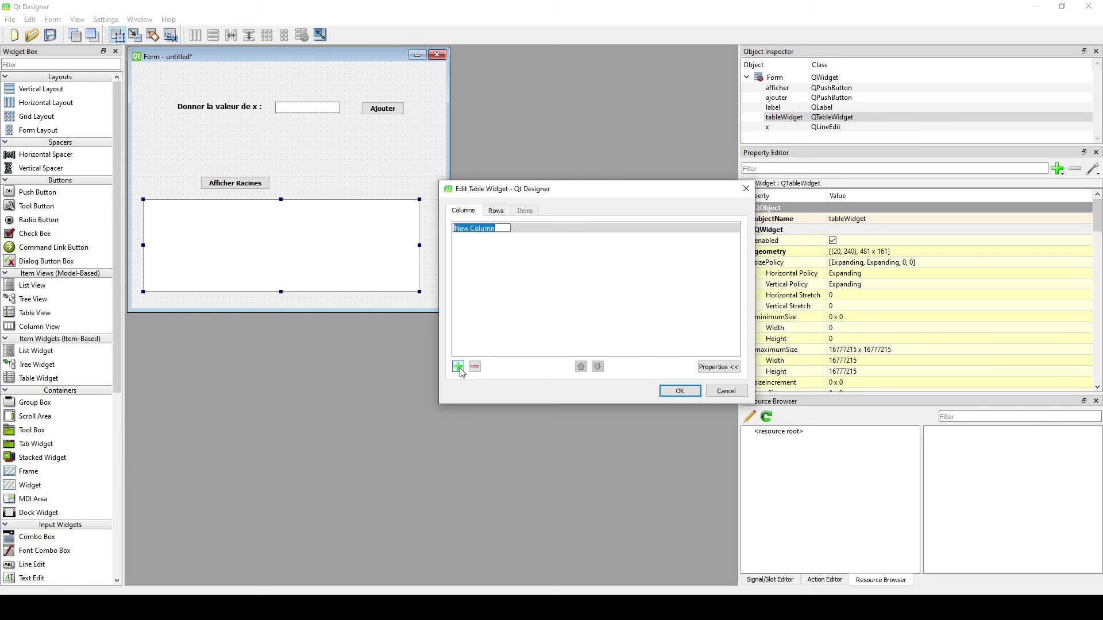
pyautogui.write('N')
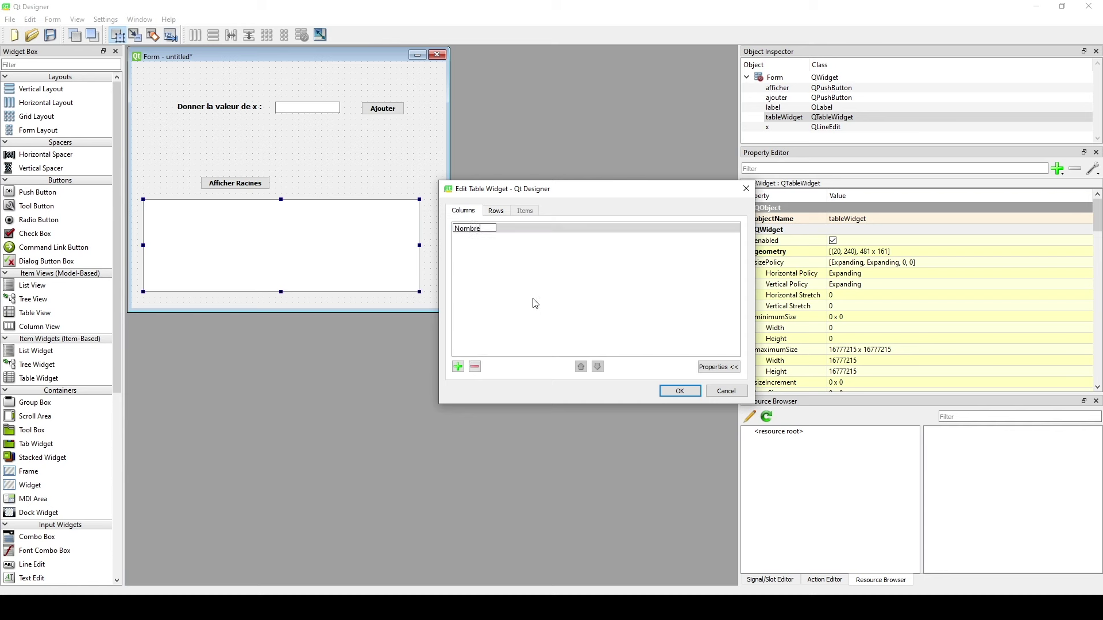
pyautogui.write('ombre')
pyautogui.press('Return')
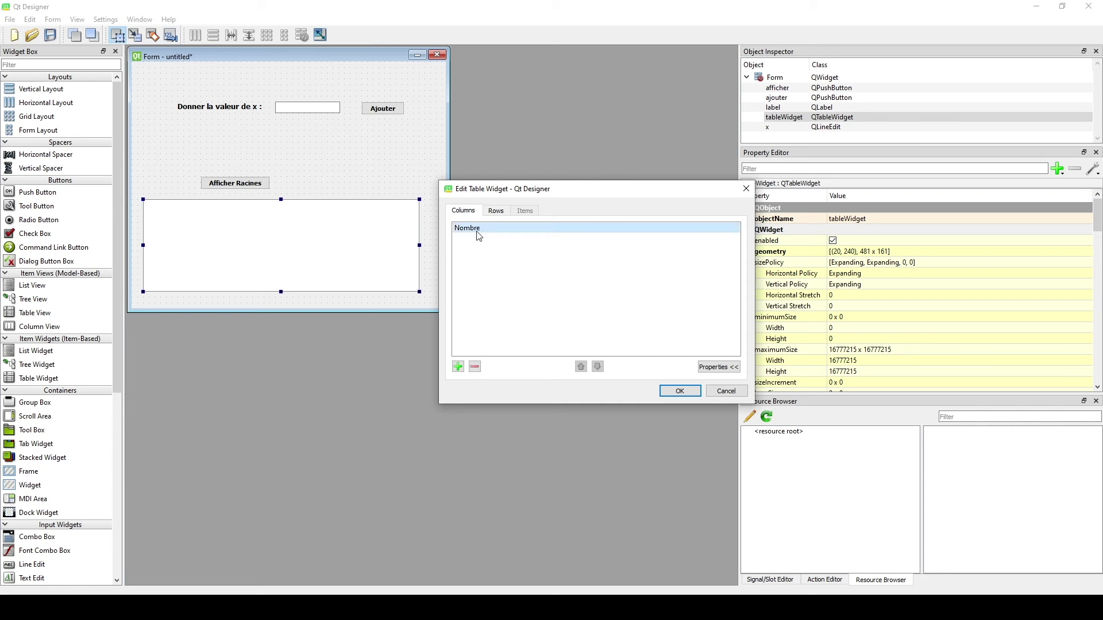
# Step: Make the "Nombre" column heading's font bold and apply the table edits
pyautogui.click(704, 371)
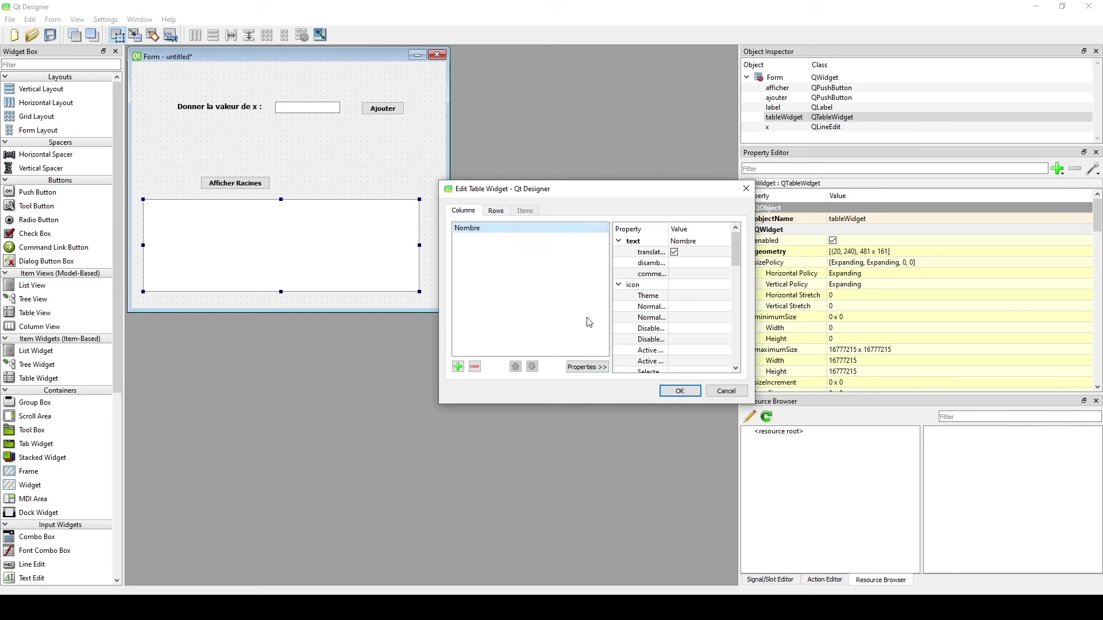
pyautogui.scroll(-2, 678, 316)
pyautogui.scroll(2, 690, 320)
pyautogui.scroll(-4, 690, 321)
pyautogui.scroll(-3, 692, 322)
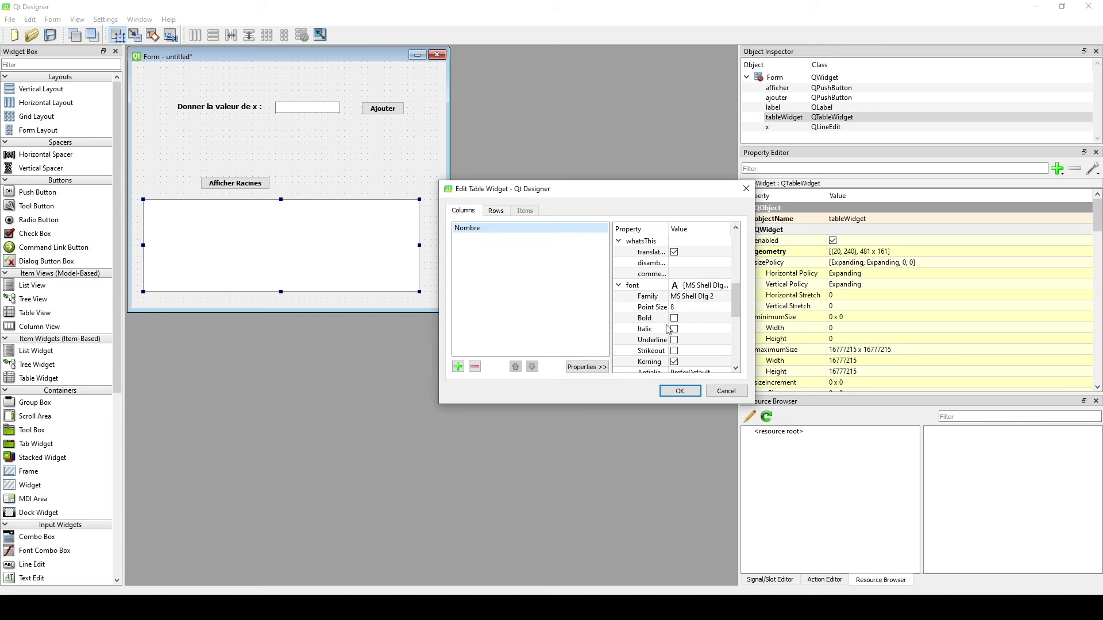
pyautogui.click(674, 319)
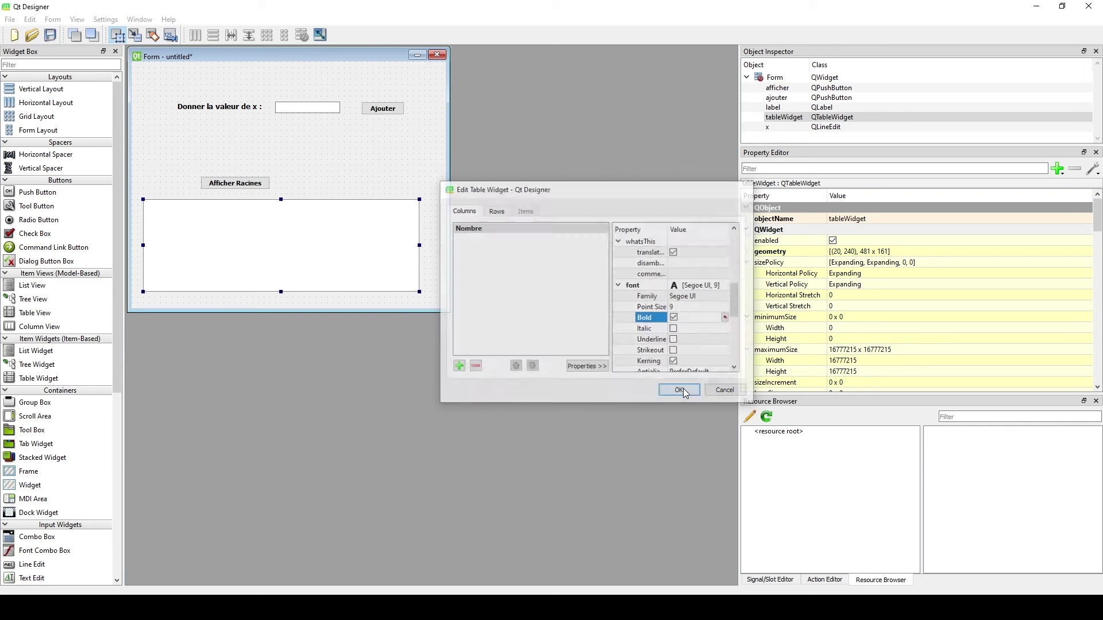
pyautogui.click(680, 391)
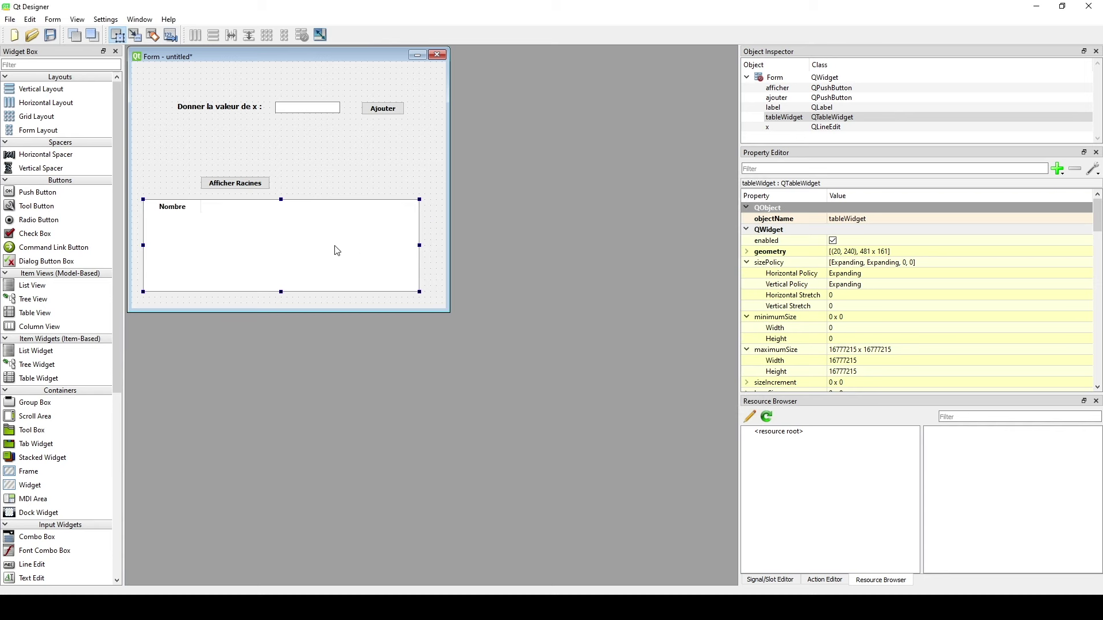
# Step: Add a second column named "Racine carée" to the table widget
pyautogui.rightClick(237, 211)
pyautogui.doubleClick(216, 216)
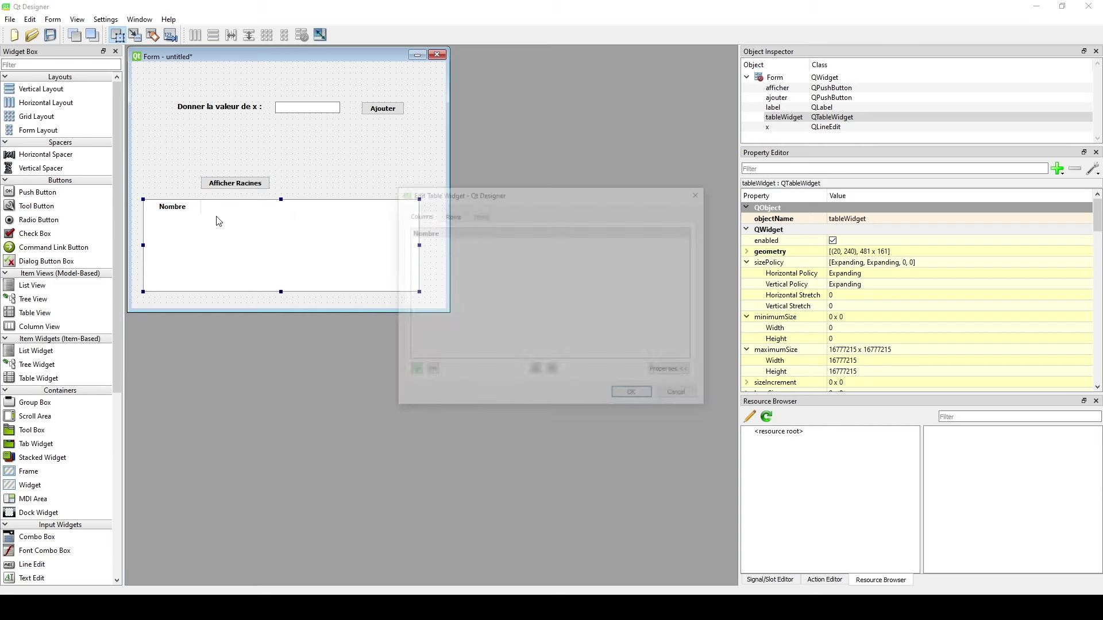
pyautogui.click(412, 371)
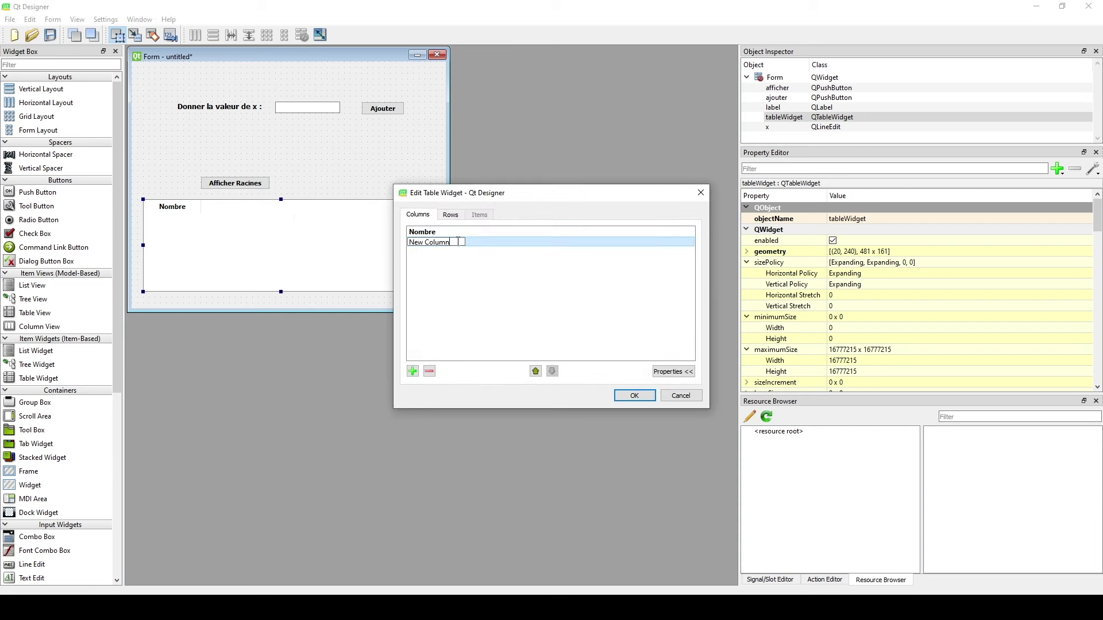
pyautogui.write('Racine carée')
pyautogui.click(476, 243)
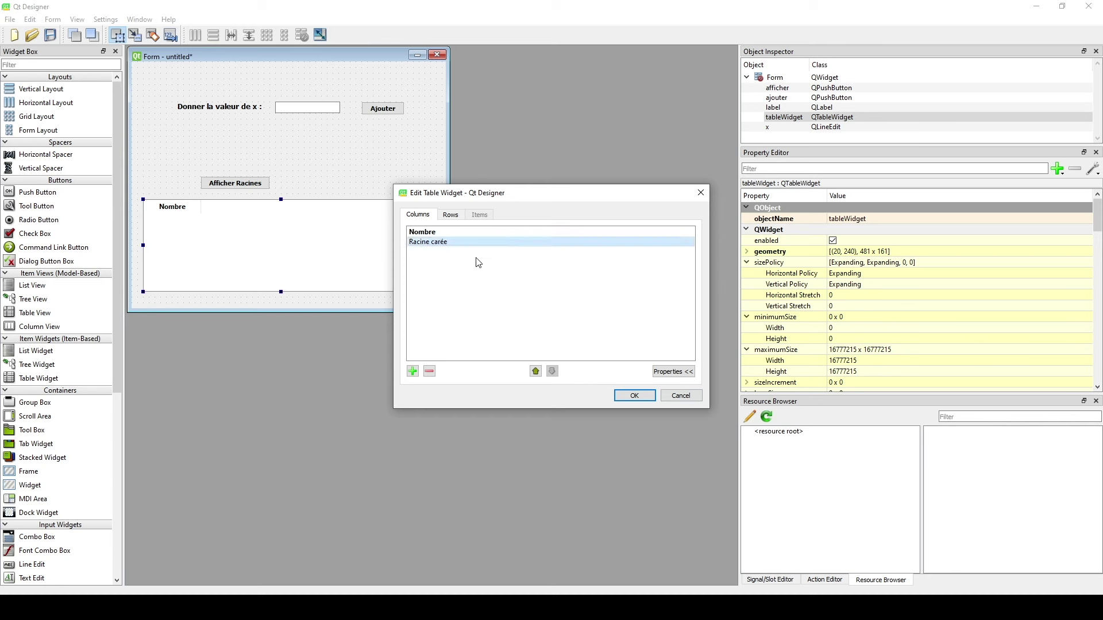
# Step: Make the "Racine carée" column heading's font bold and apply the table edits
pyautogui.click(655, 371)
pyautogui.scroll(-6, 636, 328)
pyautogui.scroll(3, 642, 323)
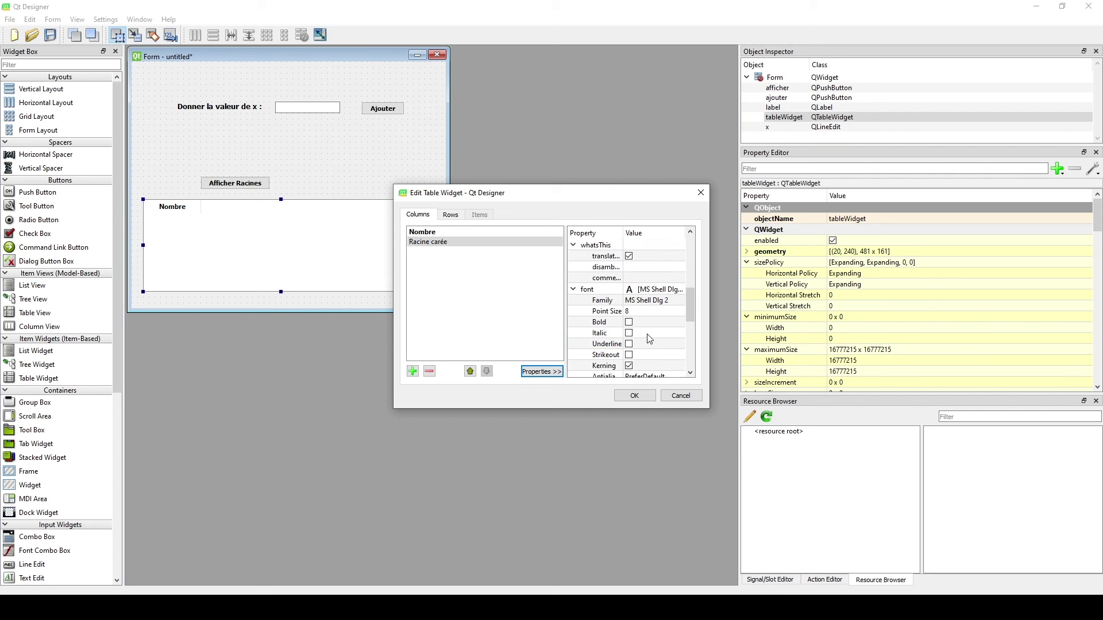
pyautogui.click(630, 323)
pyautogui.click(630, 323)
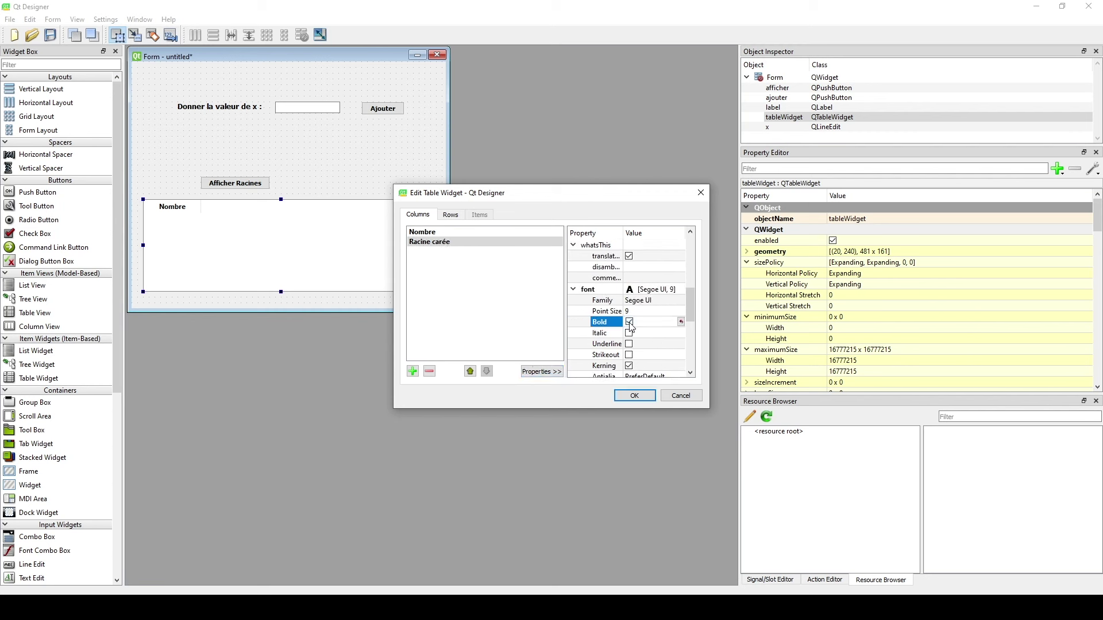
pyautogui.click(642, 396)
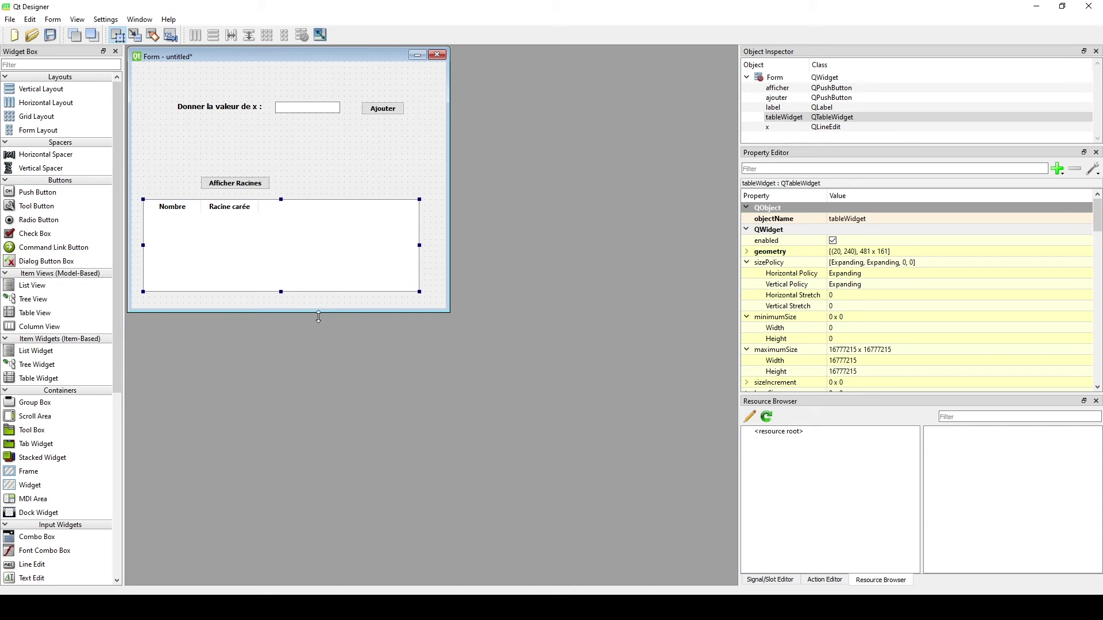
# Step: Compare the table headings with the Snipping Tool's reference form, and set the table widget's object name to "tw"
pyautogui.hotkey('alt', 'Tab')
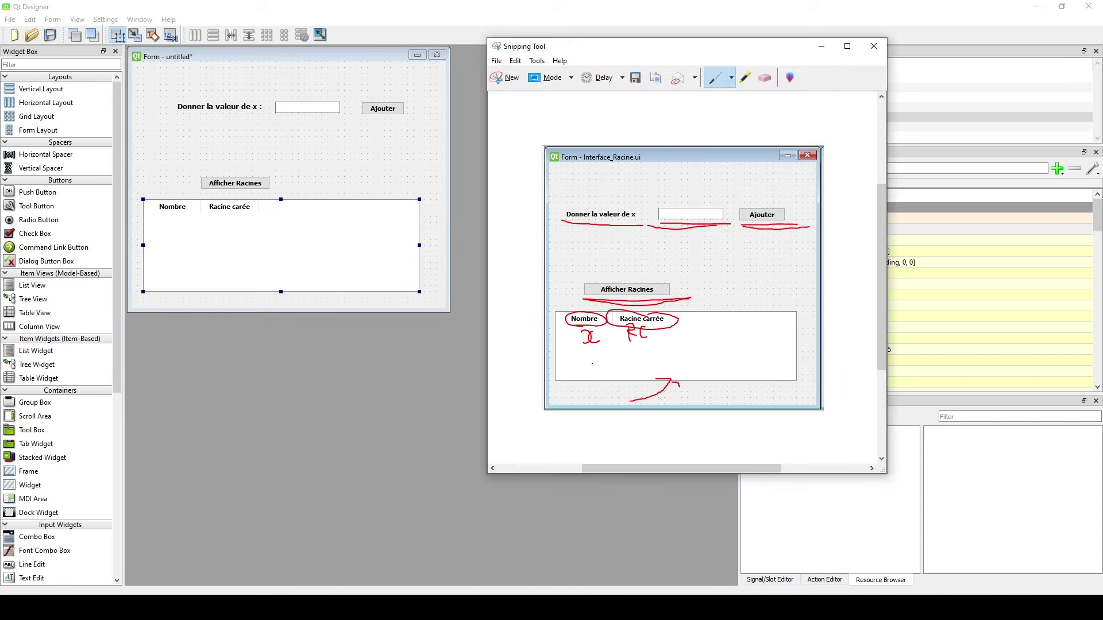
pyautogui.click(354, 263)
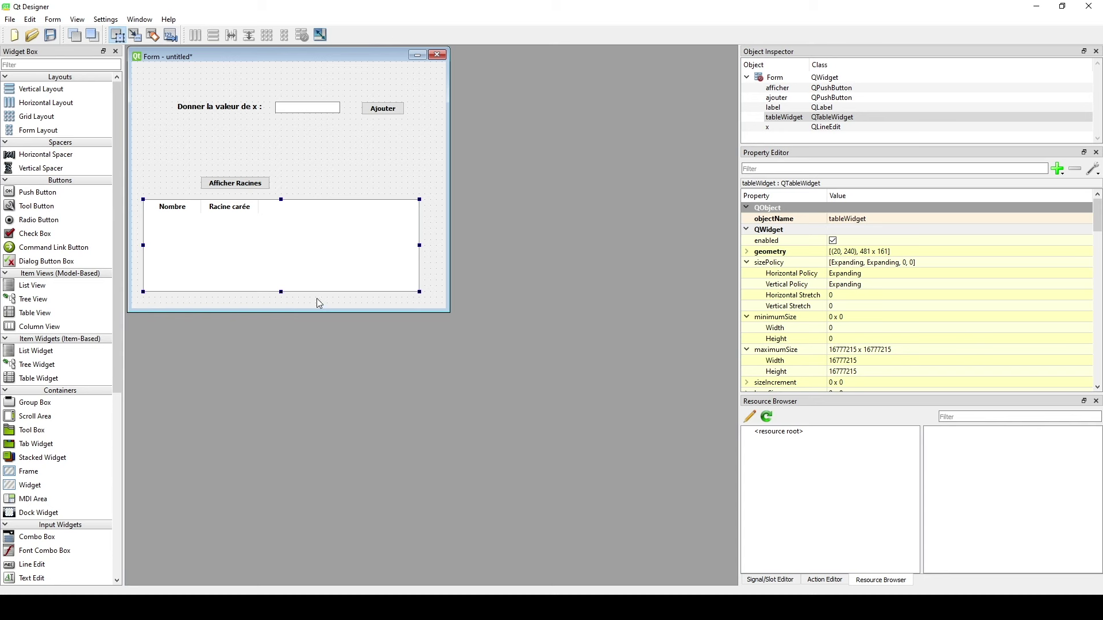
pyautogui.click(890, 219)
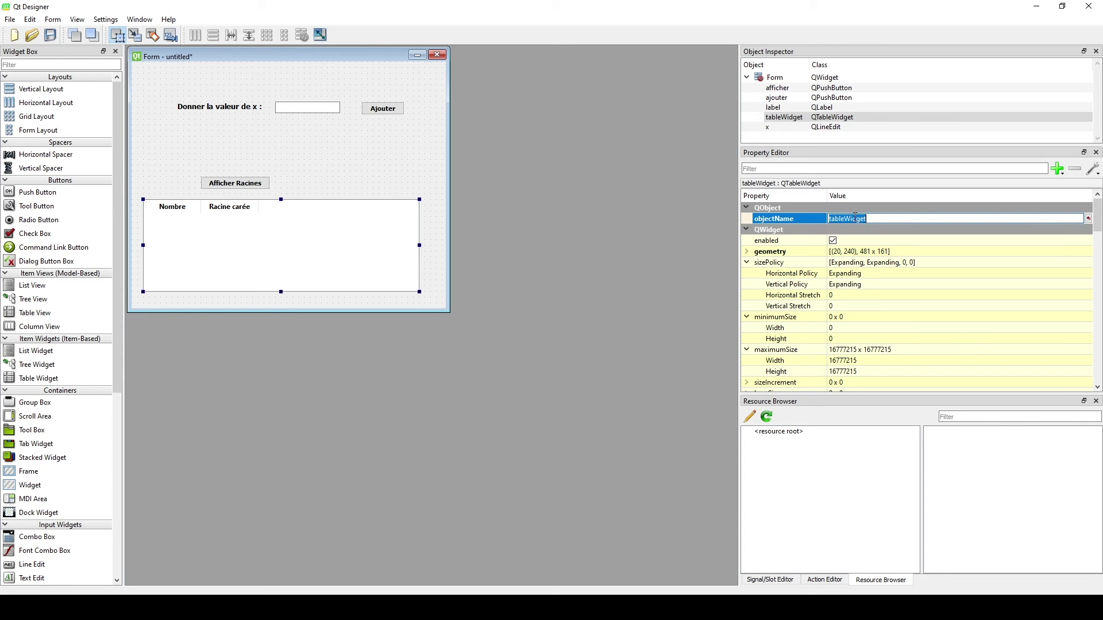
pyautogui.write('tw')
pyautogui.press('Return')
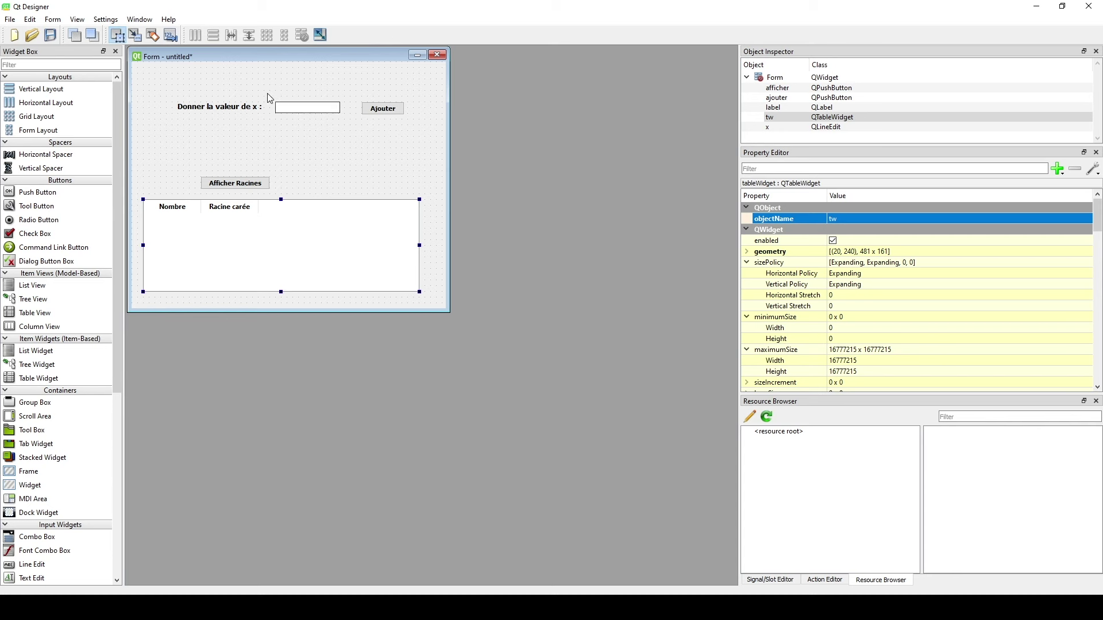
# Step: Check the object names of the input field, the "Ajouter" button and the "Afficher Racines" button
pyautogui.click(307, 109)
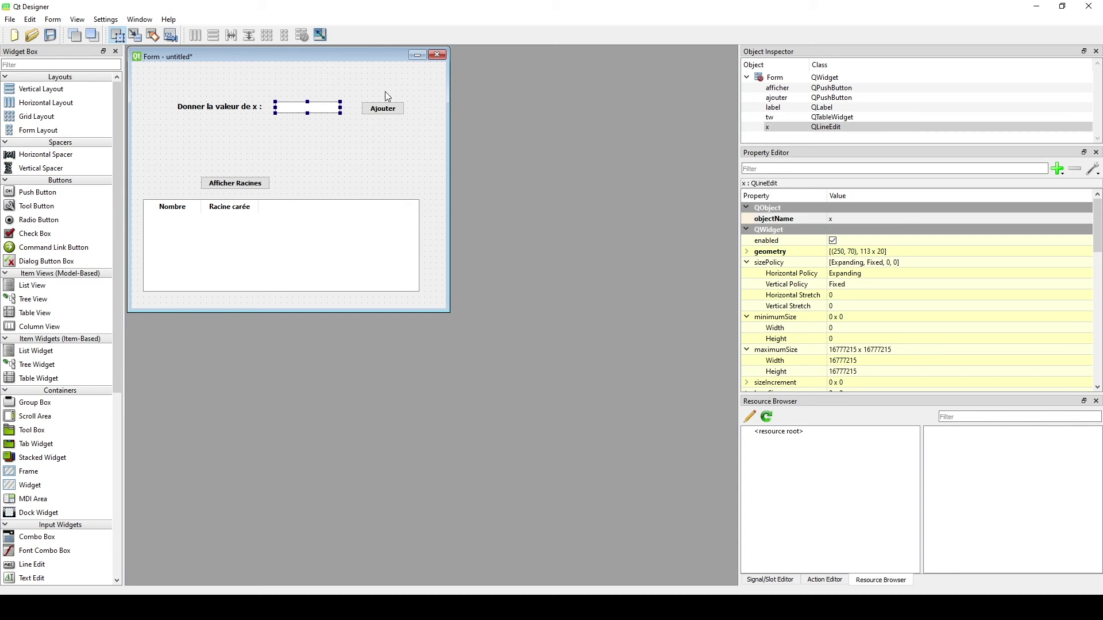
pyautogui.click(383, 111)
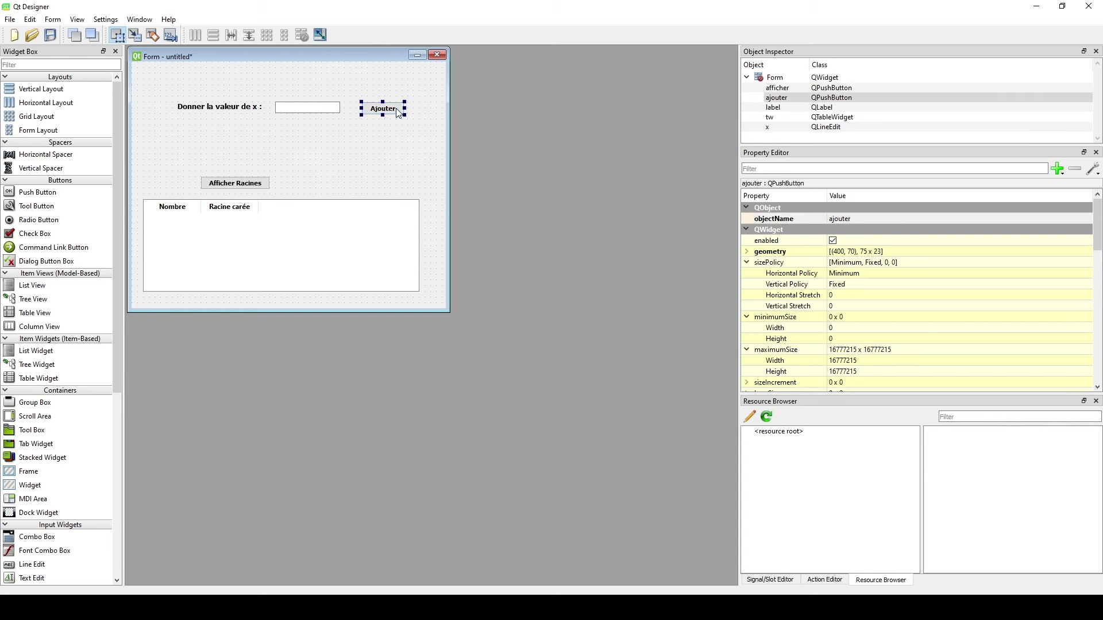
pyautogui.click(253, 183)
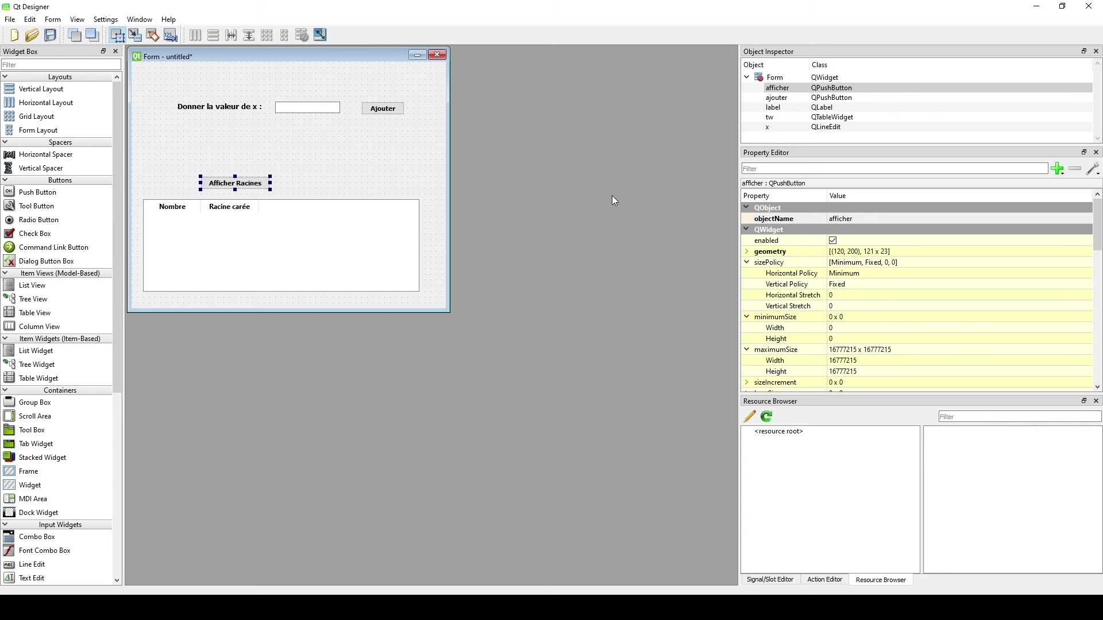
# Step: Check the table widget's object name, and start saving the form into the Bac2023 folder on the Desktop
pyautogui.click(247, 231)
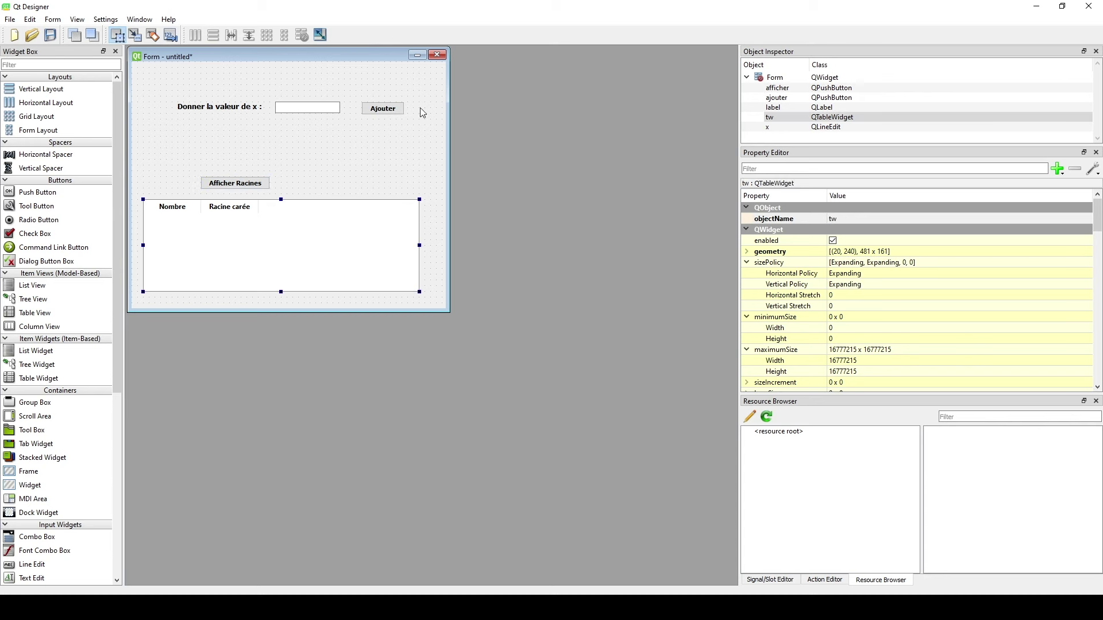
pyautogui.click(10, 19)
pyautogui.click(40, 94)
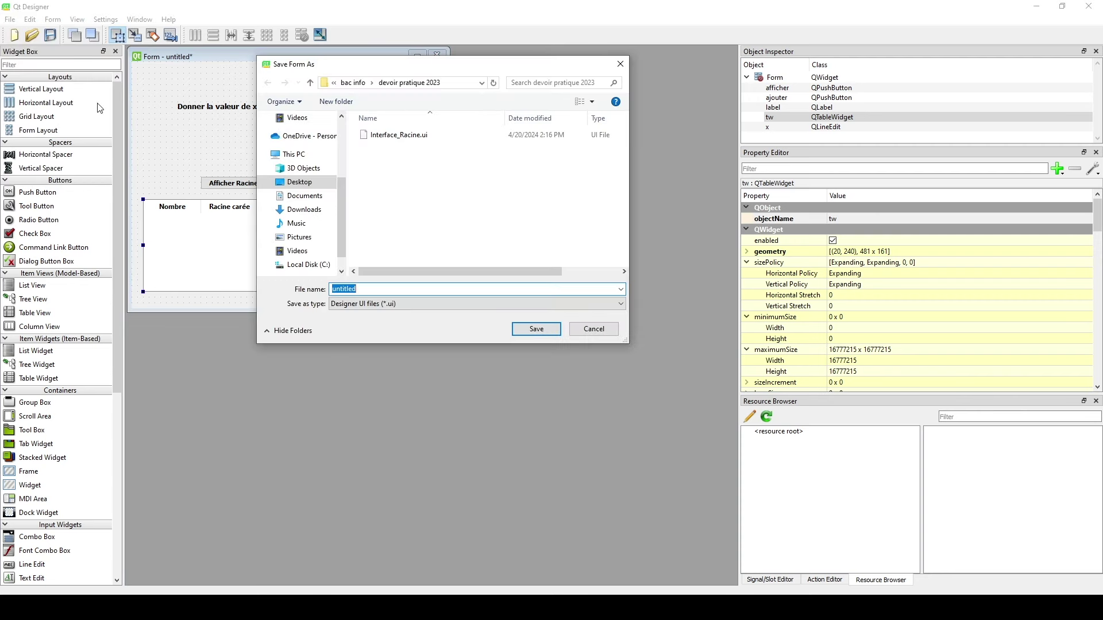
pyautogui.scroll(3, 314, 115)
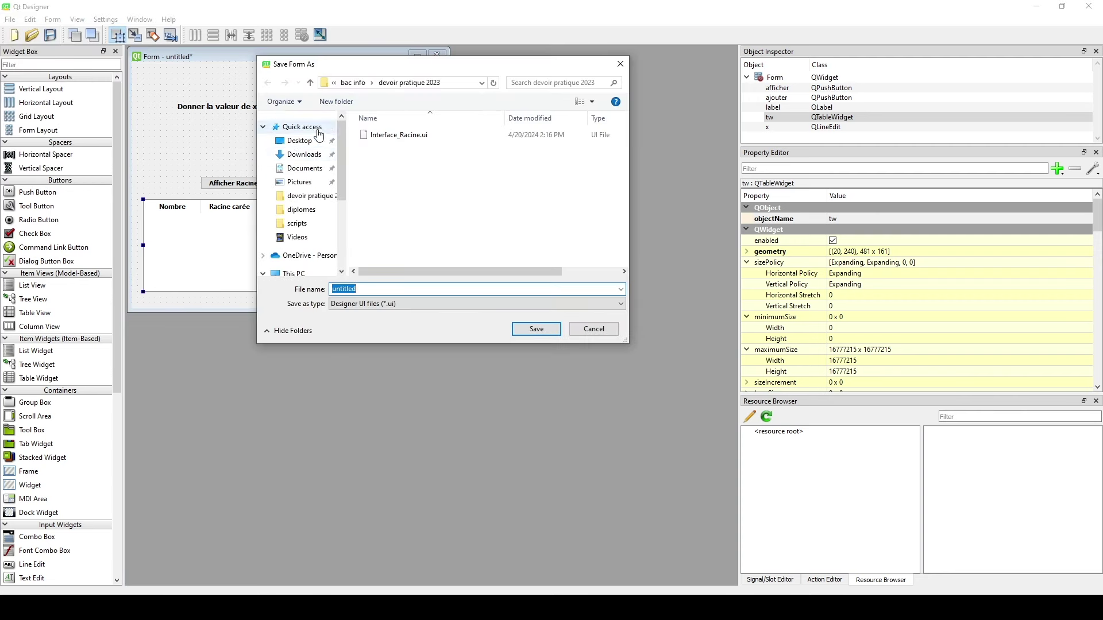
pyautogui.click(287, 139)
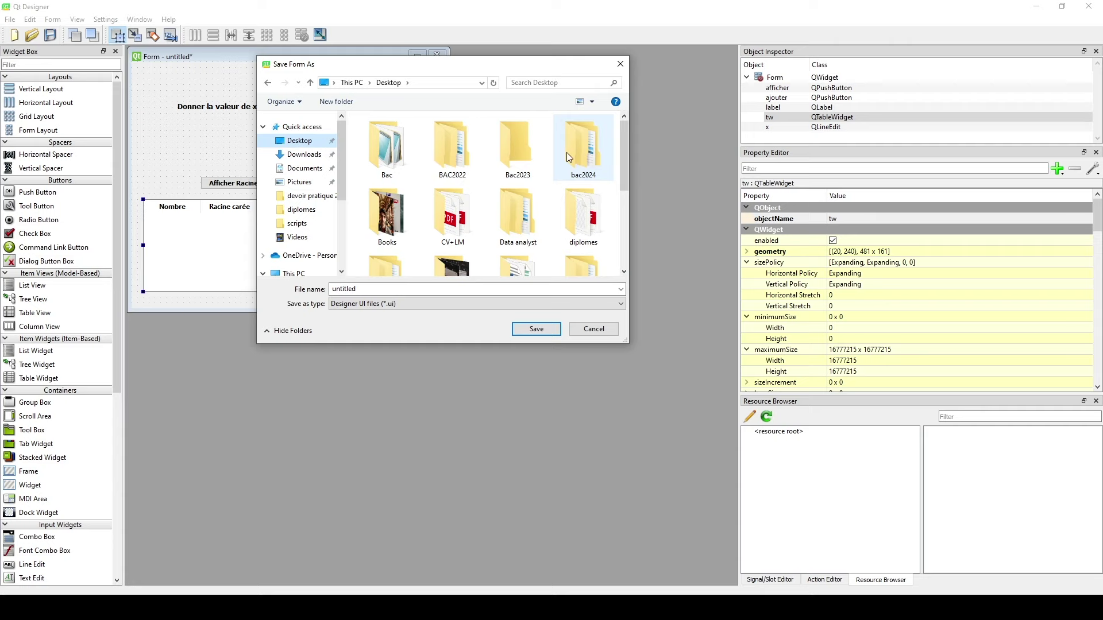
pyautogui.doubleClick(523, 149)
# Step: Look up the required interface file name in the exam PDF and save the form as Interface_Racine
pyautogui.click(377, 289)
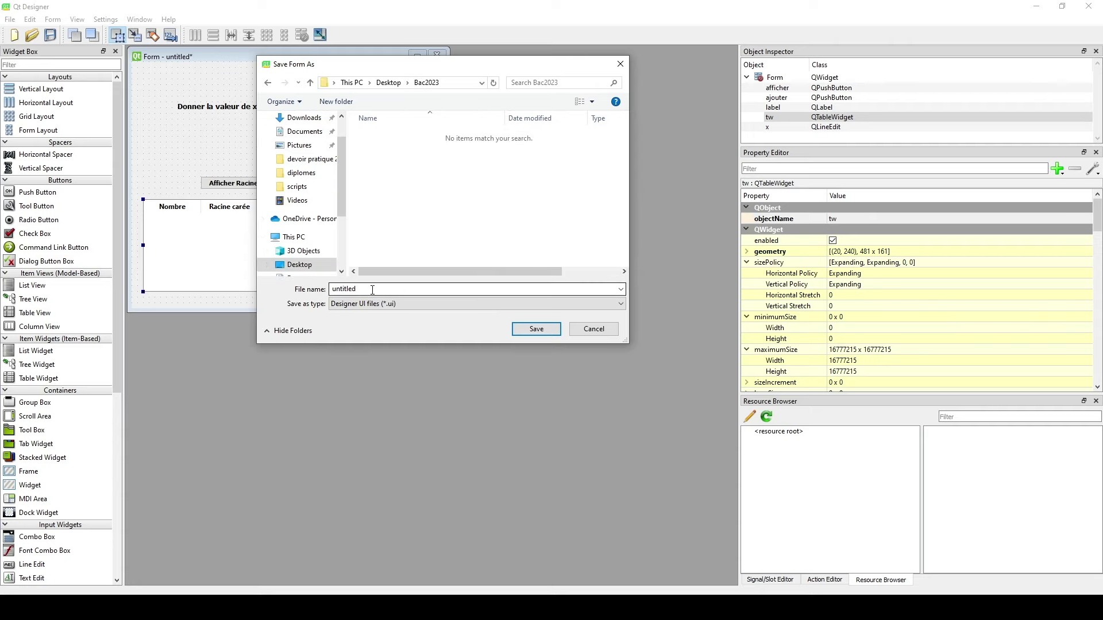
pyautogui.doubleClick(376, 289)
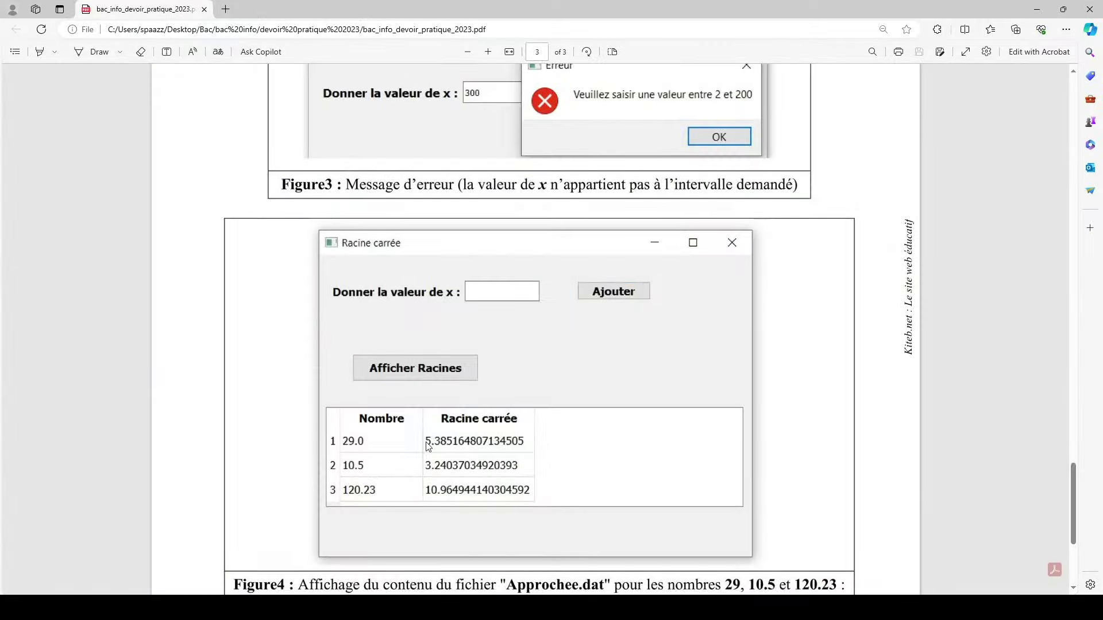
pyautogui.scroll(15, 433, 443)
pyautogui.scroll(2, 435, 443)
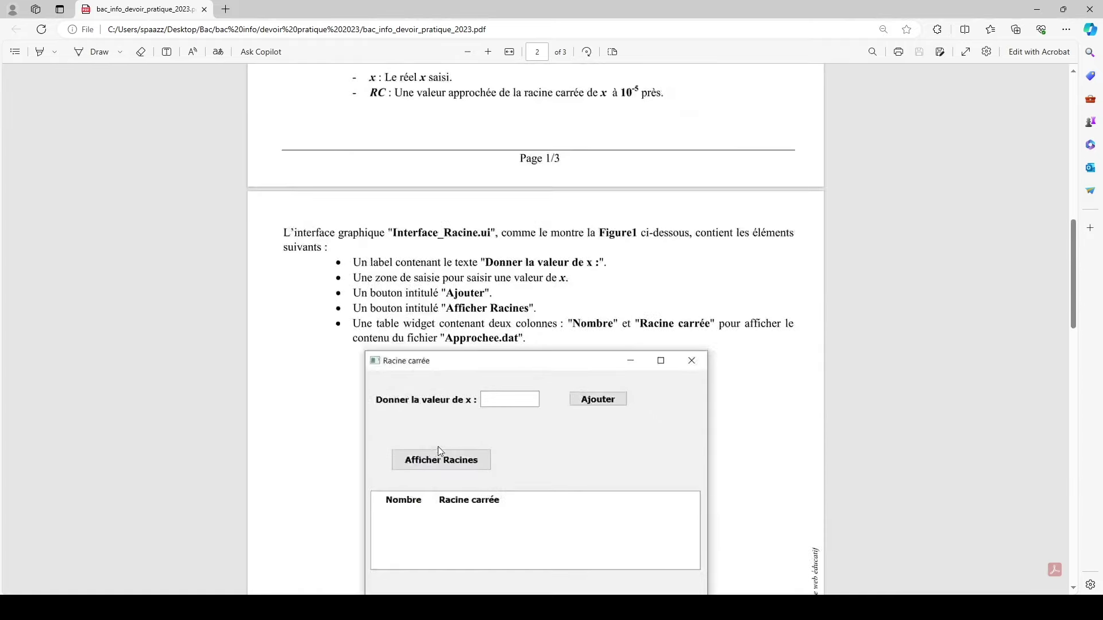
pyautogui.scroll(-7, 410, 259)
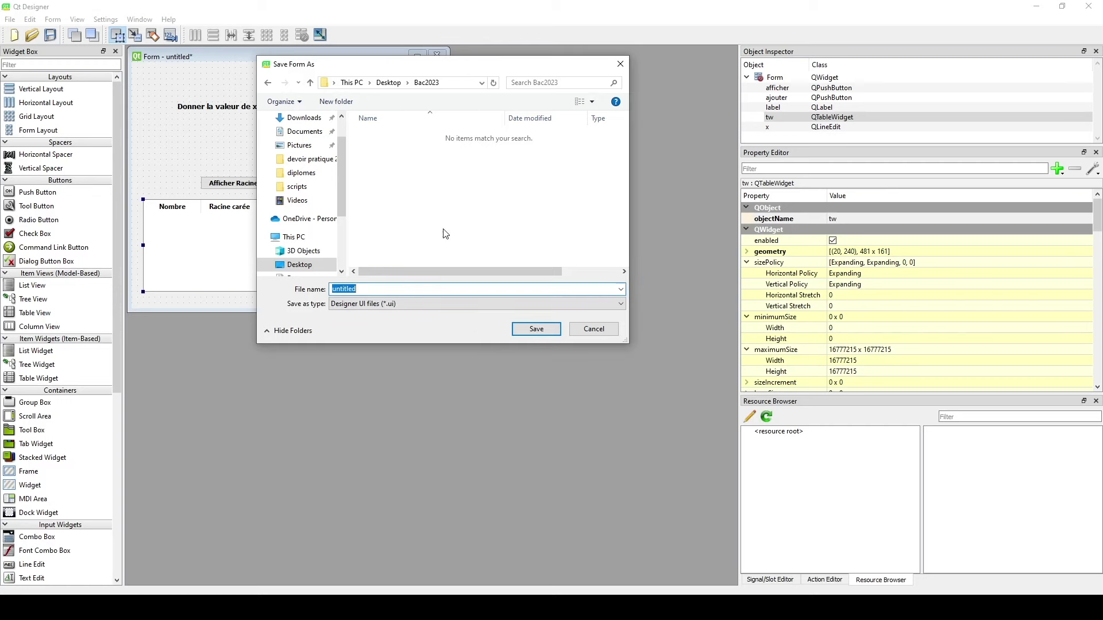
pyautogui.write('Interface_Racin')
pyautogui.click(537, 329)
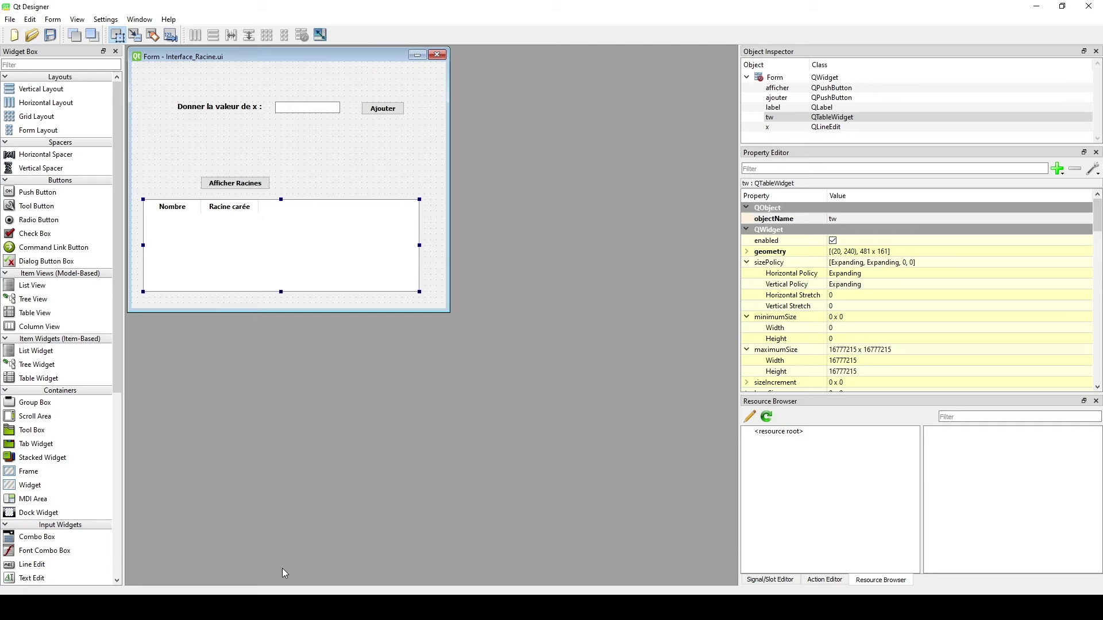
# Step: Switch to File Explorer to check the Bac2023 folder for Interface_Racine.ui, and return to Qt Designer
pyautogui.hotkey('alt', 'Tab')
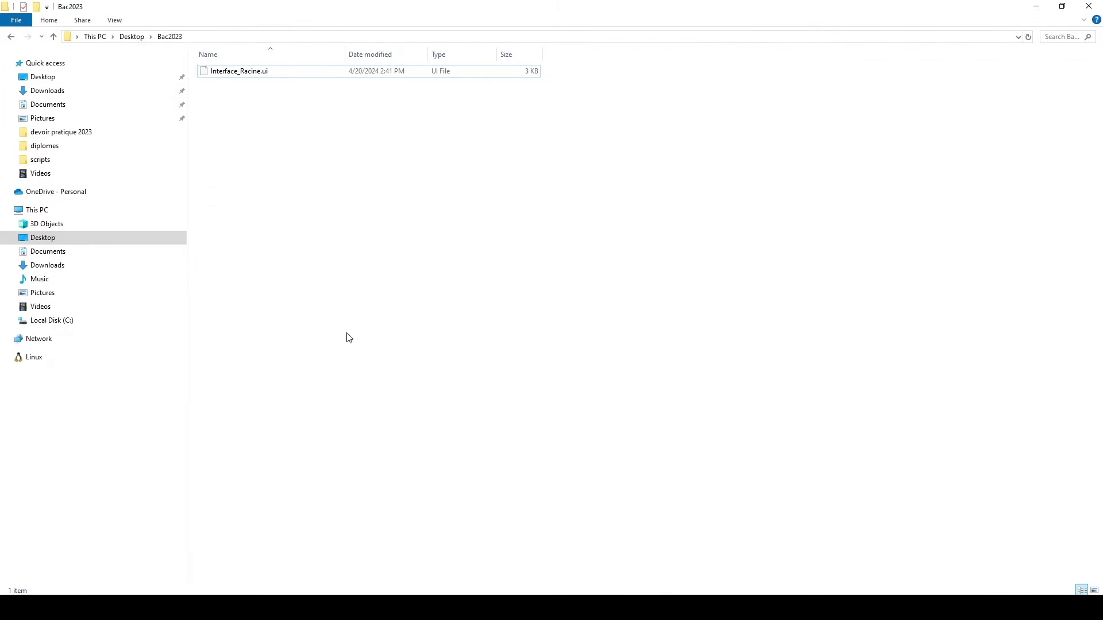
pyautogui.click(249, 73)
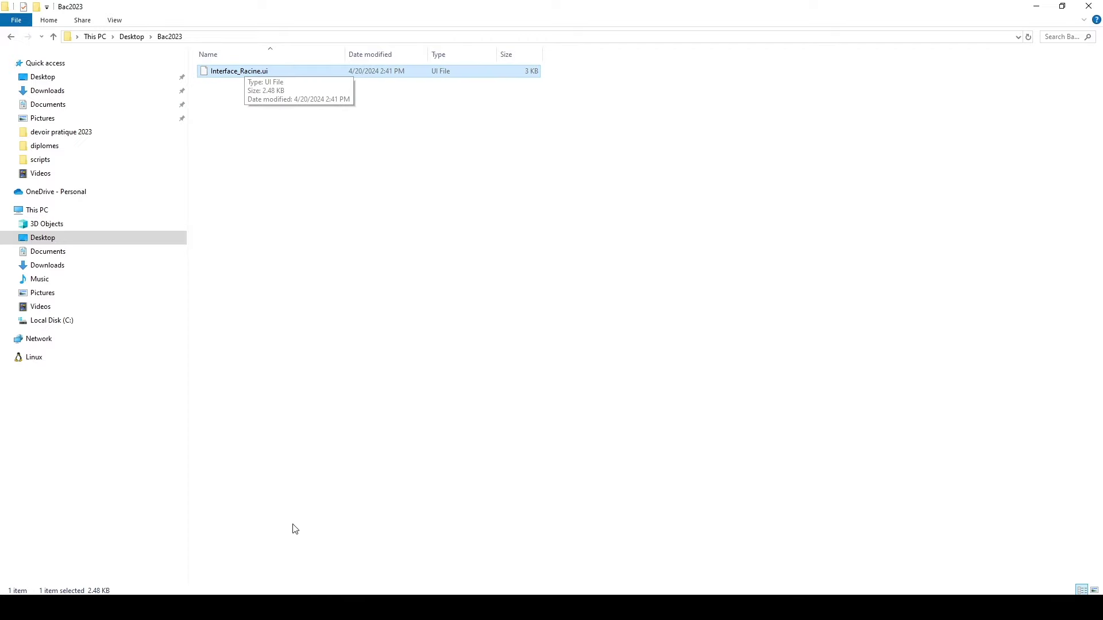
pyautogui.hotkey('alt', 'Tab')
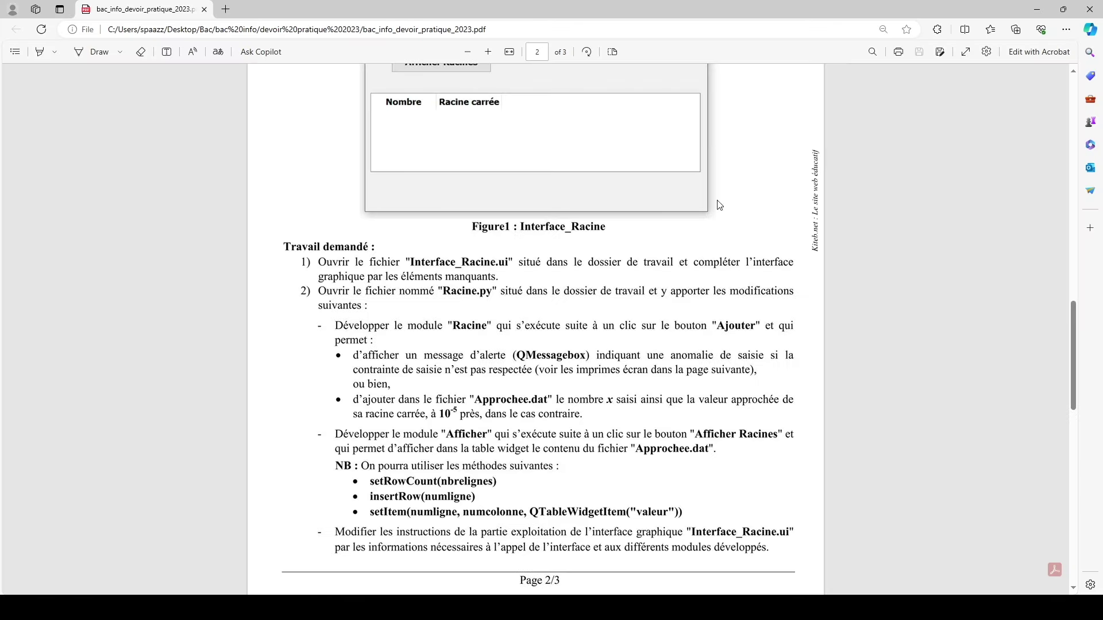
pyautogui.click(1027, 16)
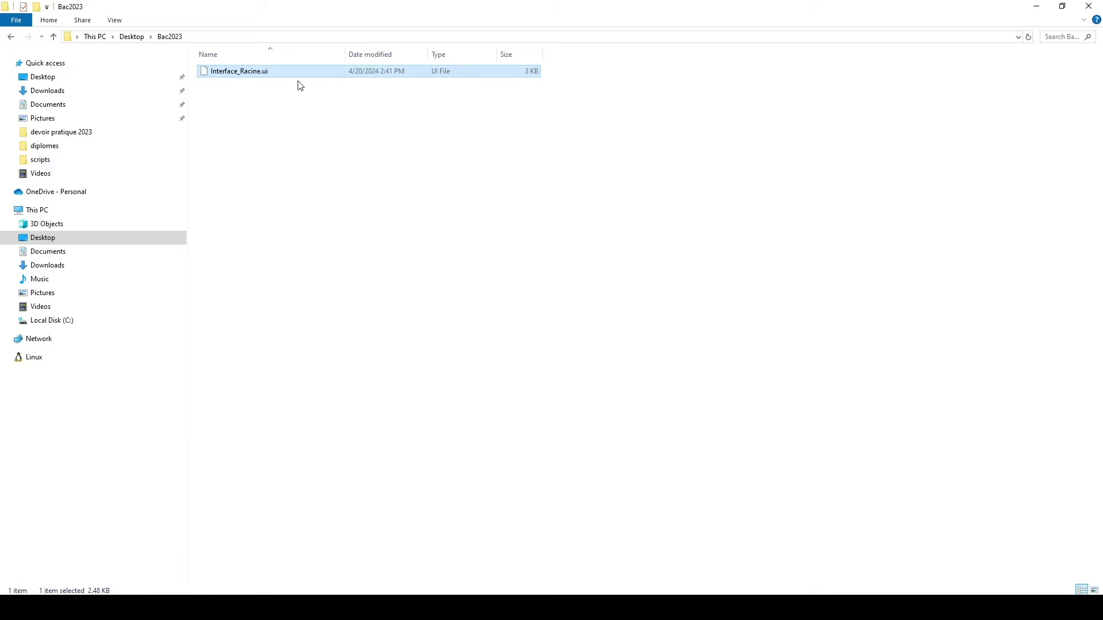
pyautogui.click(235, 88)
pyautogui.click(1036, 7)
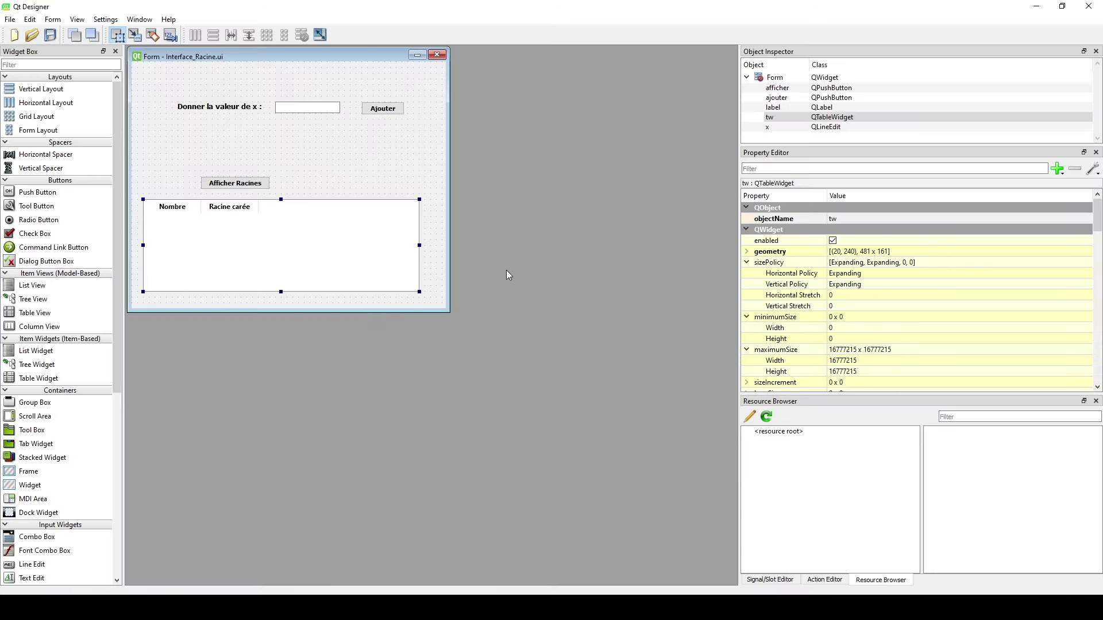